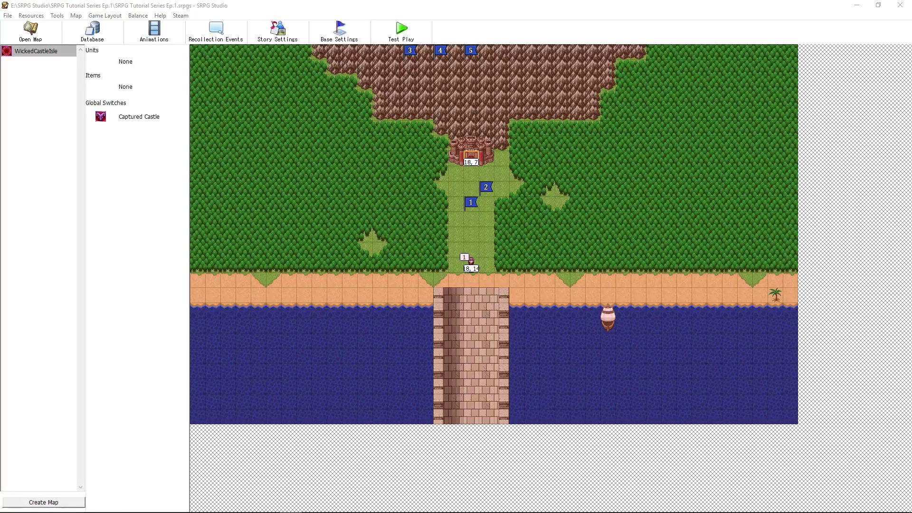
- Select the WickedCastleIsle map and open it in the map editor
{"action": "left_click", "coordinate": [26, 58]}
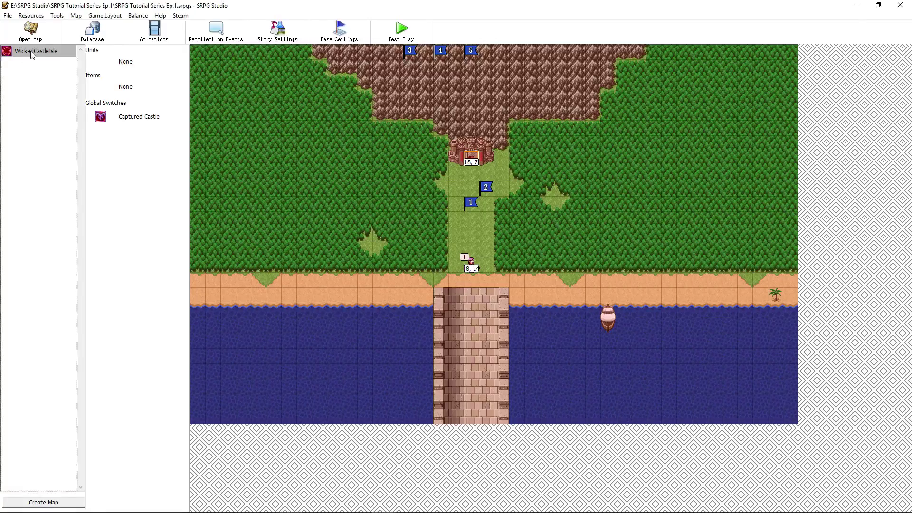
{"action": "left_click", "coordinate": [41, 39]}
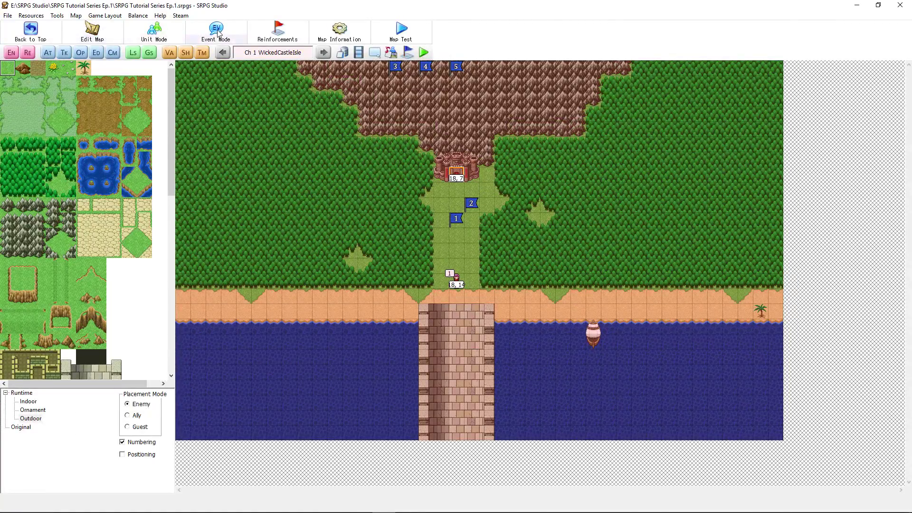
- Open the village place event's settings and its Captured Castle Change Switches command
{"action": "double_click", "coordinate": [375, 189]}
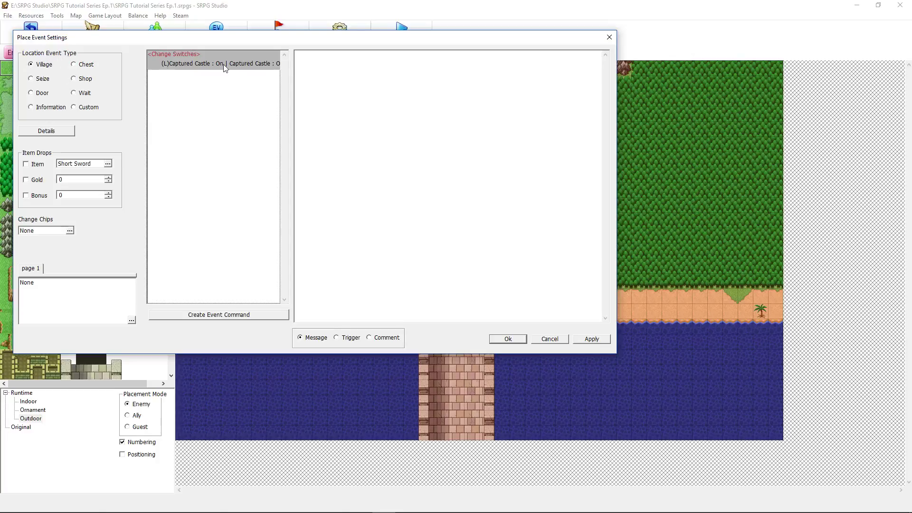
{"action": "left_click", "coordinate": [223, 314]}
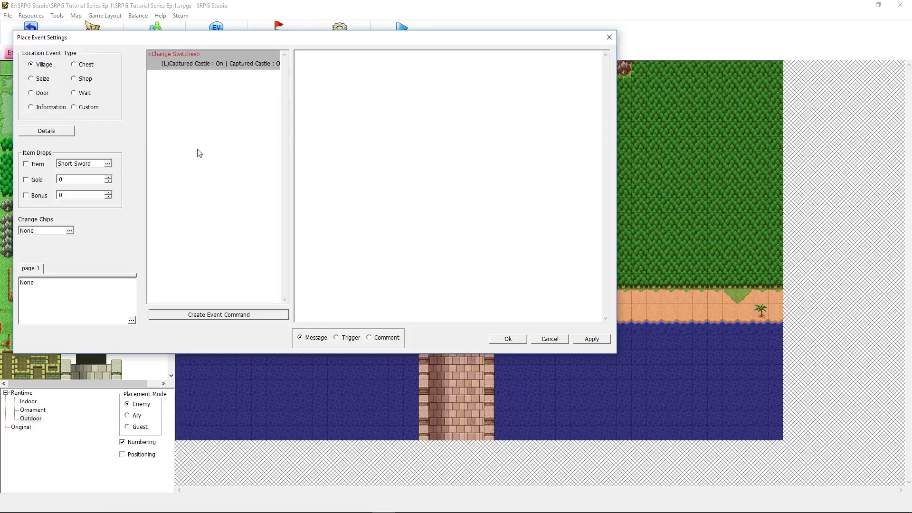
{"action": "double_click", "coordinate": [199, 63]}
- Compare the local and global switch lists in the Change Switches window, then close it
{"action": "left_click_drag", "start_coordinate": [65, 62], "coordinate": [236, 91]}
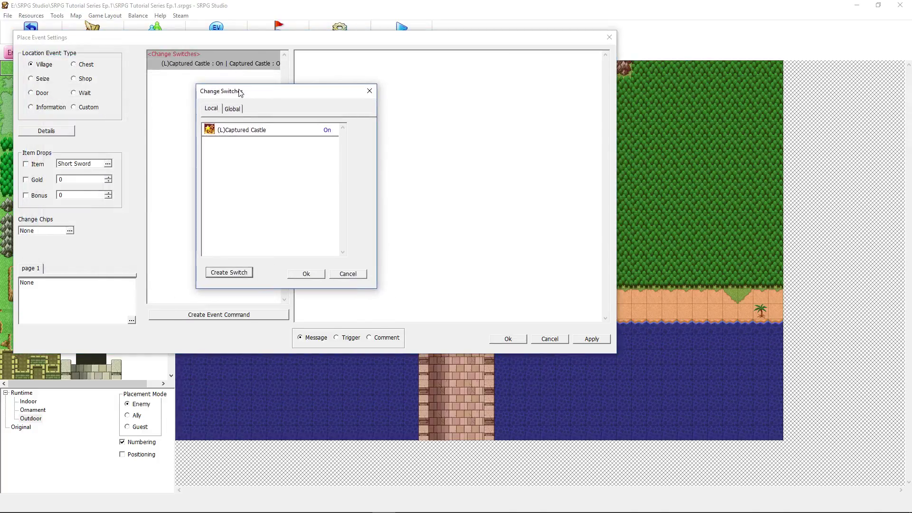
{"action": "left_click", "coordinate": [232, 109]}
{"action": "left_click", "coordinate": [211, 108]}
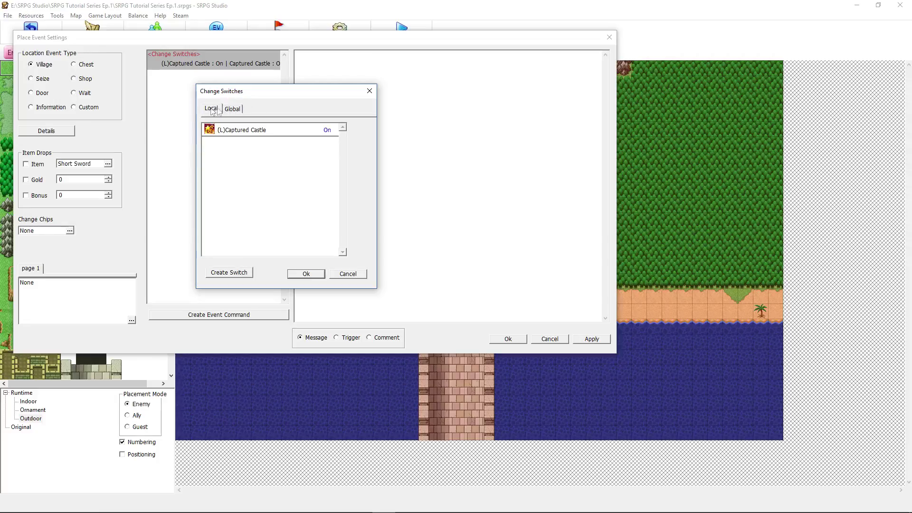
{"action": "left_click", "coordinate": [232, 109]}
{"action": "left_click", "coordinate": [209, 109]}
{"action": "left_click", "coordinate": [232, 109]}
{"action": "left_click", "coordinate": [209, 109]}
{"action": "left_click", "coordinate": [233, 109]}
{"action": "left_click", "coordinate": [208, 109]}
{"action": "left_click", "coordinate": [230, 110]}
{"action": "left_click", "coordinate": [208, 109]}
{"action": "left_click", "coordinate": [318, 275]}
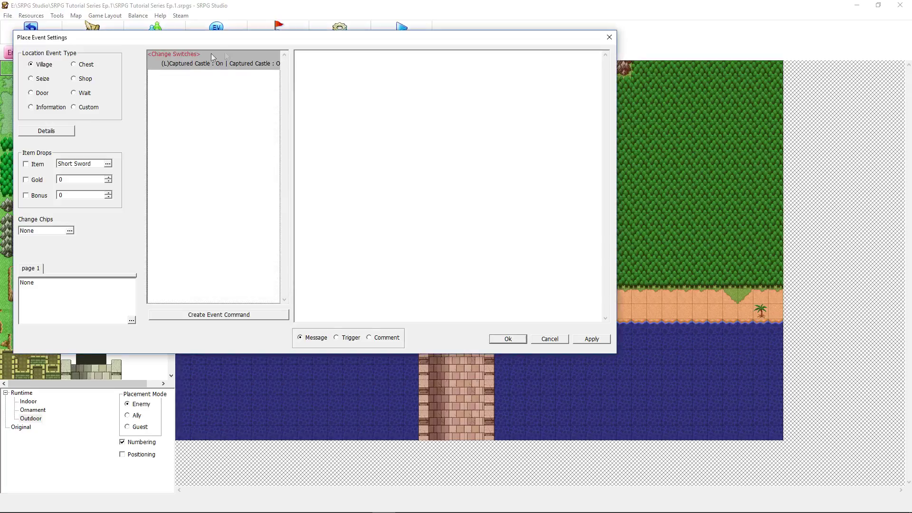
- Set Captured Castle on in a switch-change command and close Place Event Settings with Ok
{"action": "left_click", "coordinate": [238, 314]}
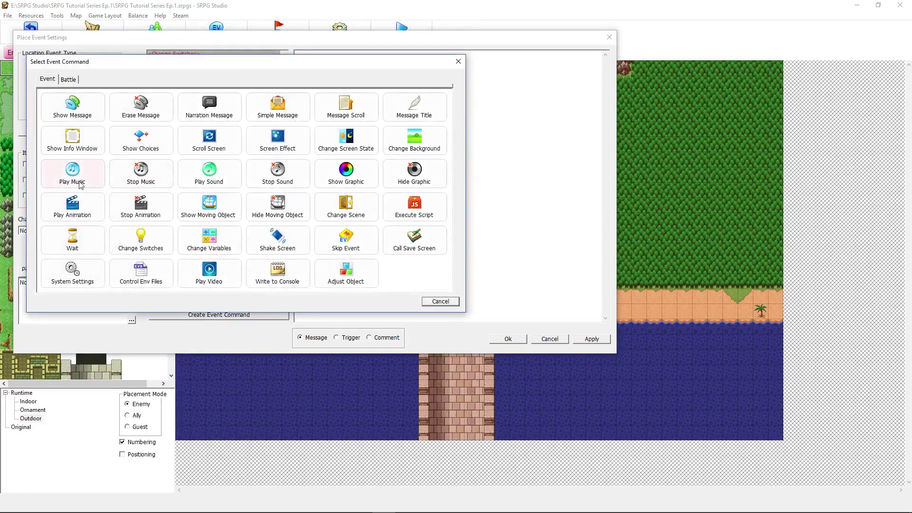
{"action": "left_click", "coordinate": [149, 249]}
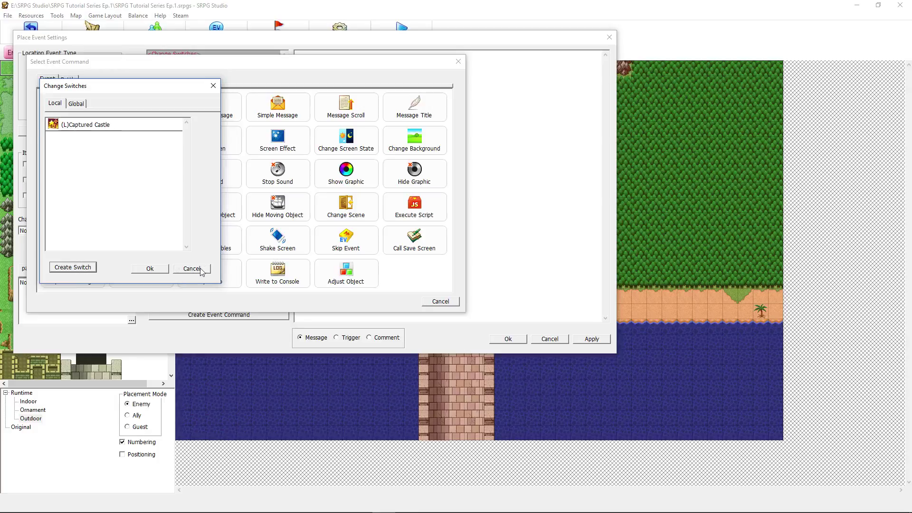
{"action": "left_click", "coordinate": [102, 128]}
{"action": "left_click", "coordinate": [103, 128]}
{"action": "left_click", "coordinate": [103, 127]}
{"action": "key", "text": "ctrl+Tab"}
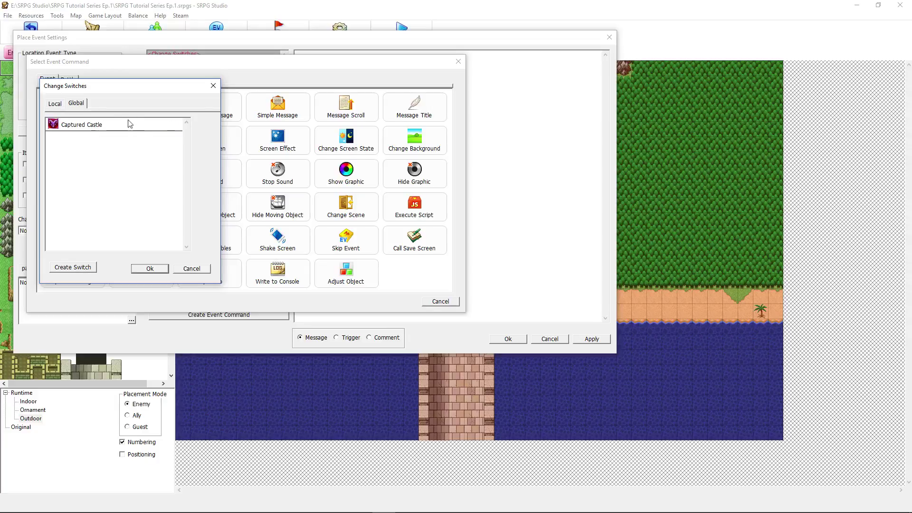
{"action": "left_click", "coordinate": [131, 127]}
{"action": "key", "text": "Return"}
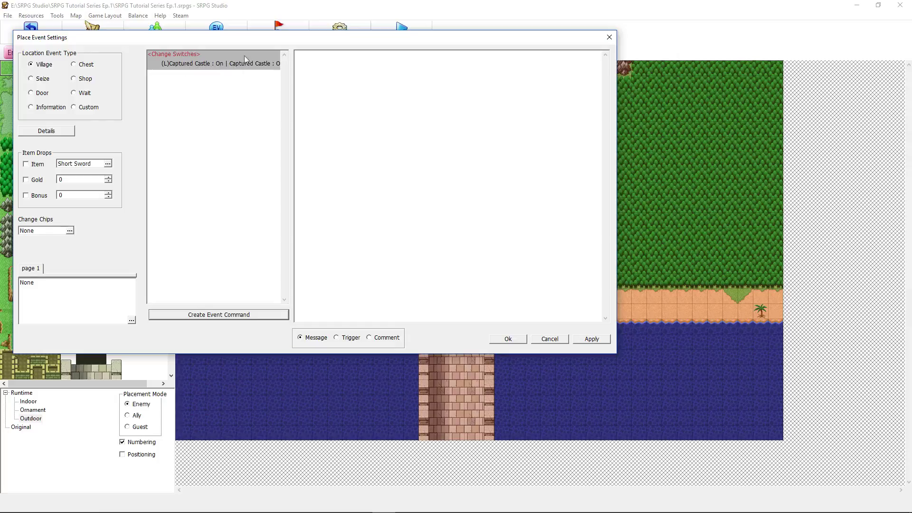
{"action": "left_click", "coordinate": [508, 339]}
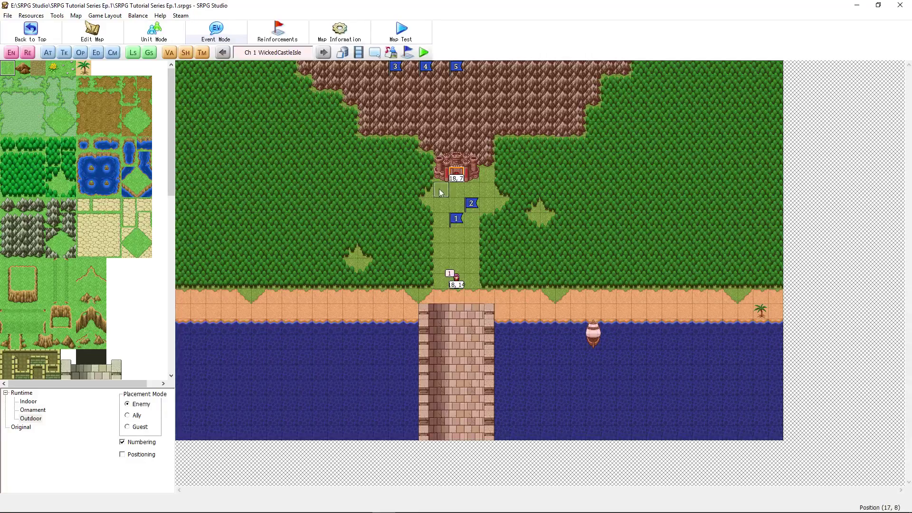
- Open Event Settings on the map's Auto Events tab
{"action": "left_click", "coordinate": [48, 54]}
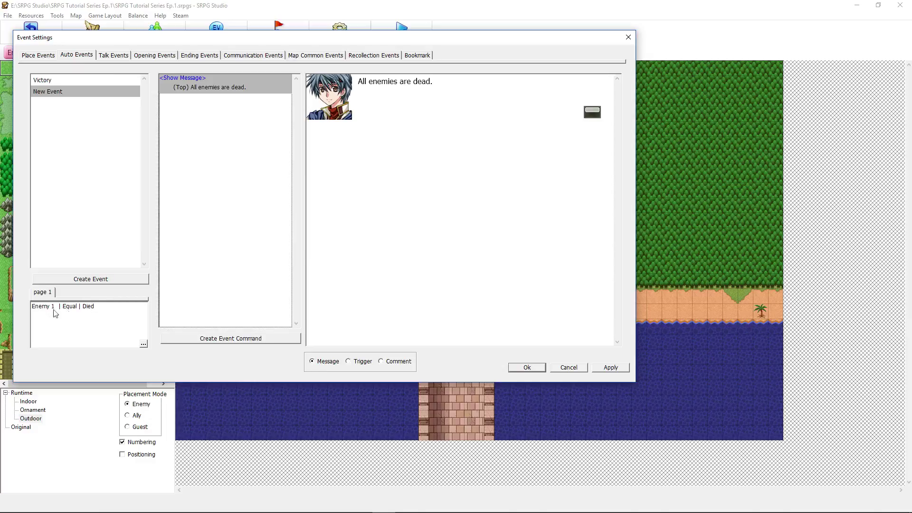
- Rename the new auto event to 'Enemies Dead' and reselect the Victory event
{"action": "left_click", "coordinate": [61, 82]}
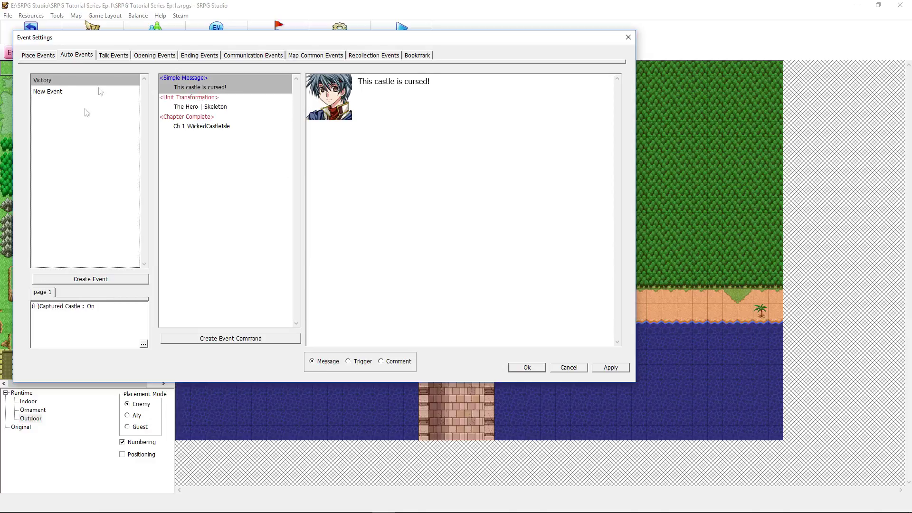
{"action": "right_click", "coordinate": [56, 92]}
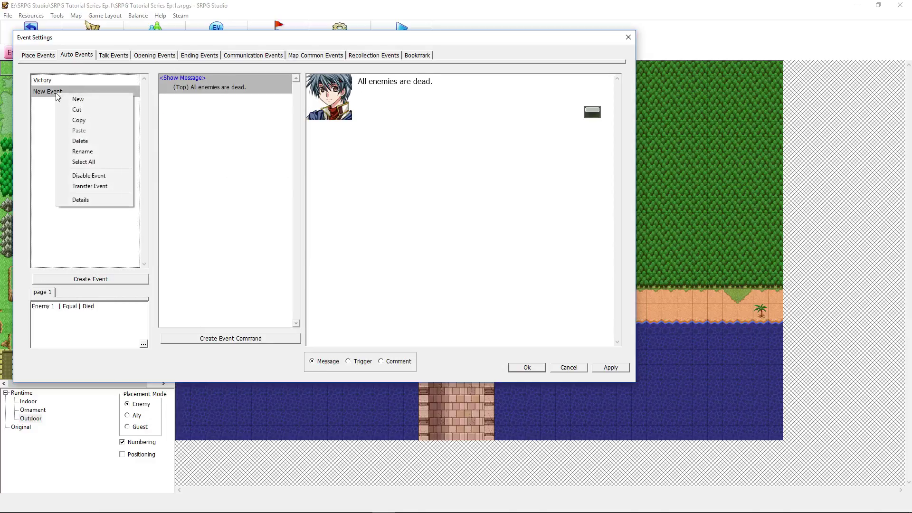
{"action": "left_click", "coordinate": [93, 151]}
{"action": "type", "text": "Ene"}
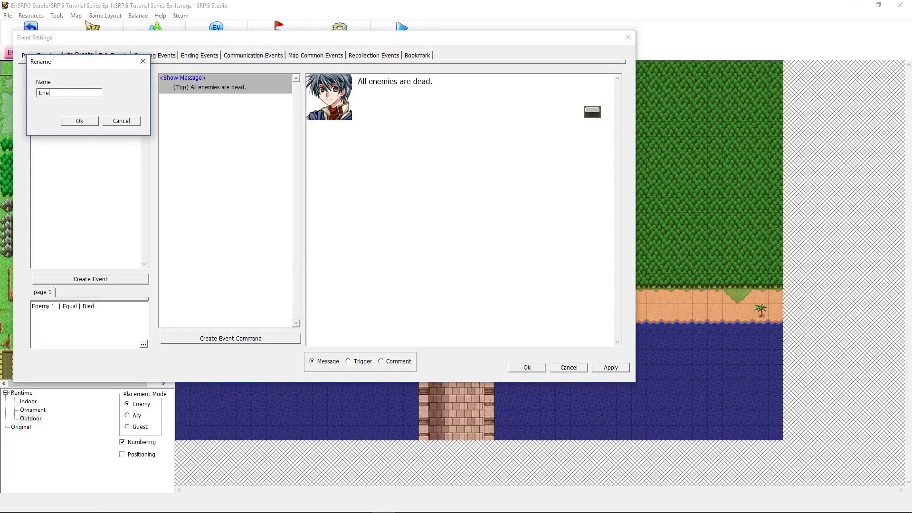
{"action": "type", "text": "mies Dead"}
{"action": "left_click", "coordinate": [79, 120]}
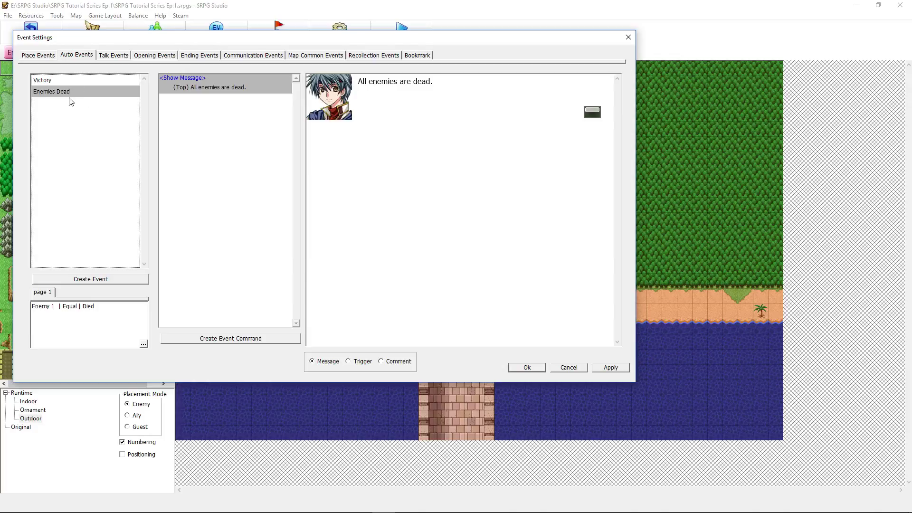
{"action": "left_click", "coordinate": [47, 81]}
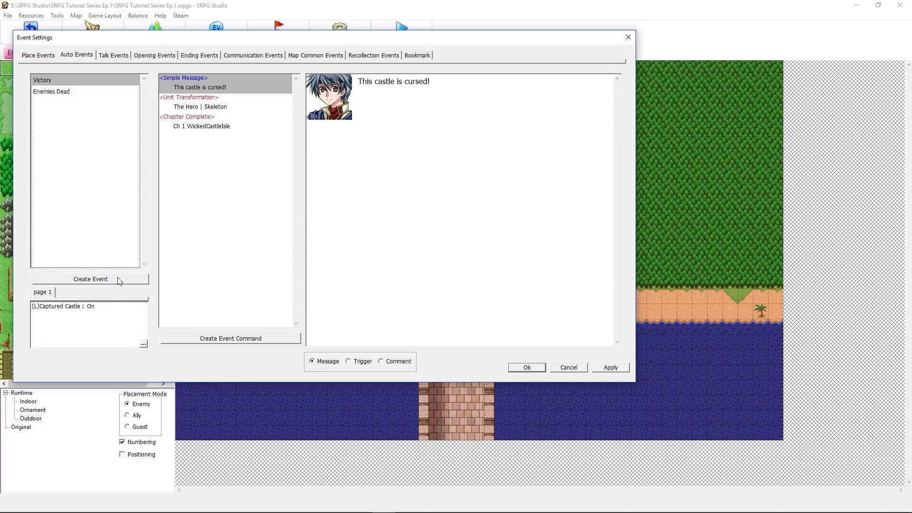
{"action": "left_click", "coordinate": [144, 344]}
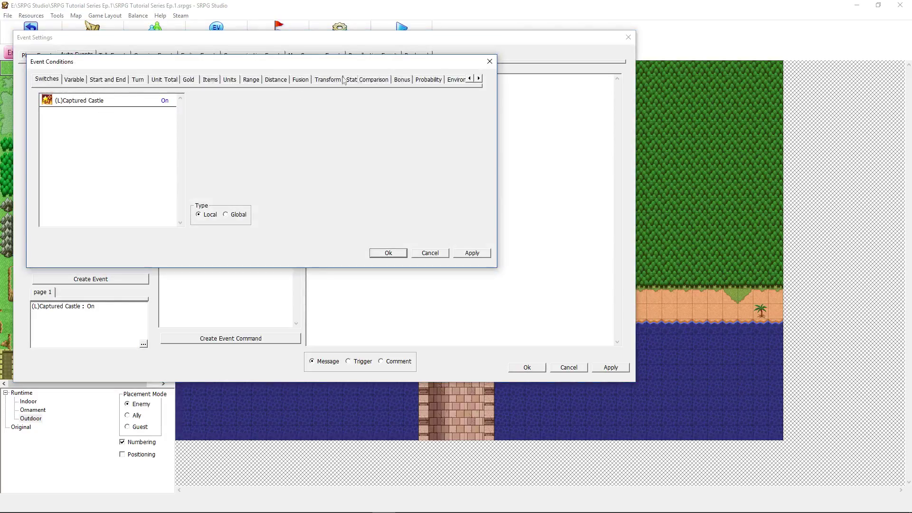
{"action": "left_click", "coordinate": [479, 78]}
{"action": "left_click", "coordinate": [479, 79]}
{"action": "left_click", "coordinate": [479, 78]}
{"action": "left_click", "coordinate": [478, 78]}
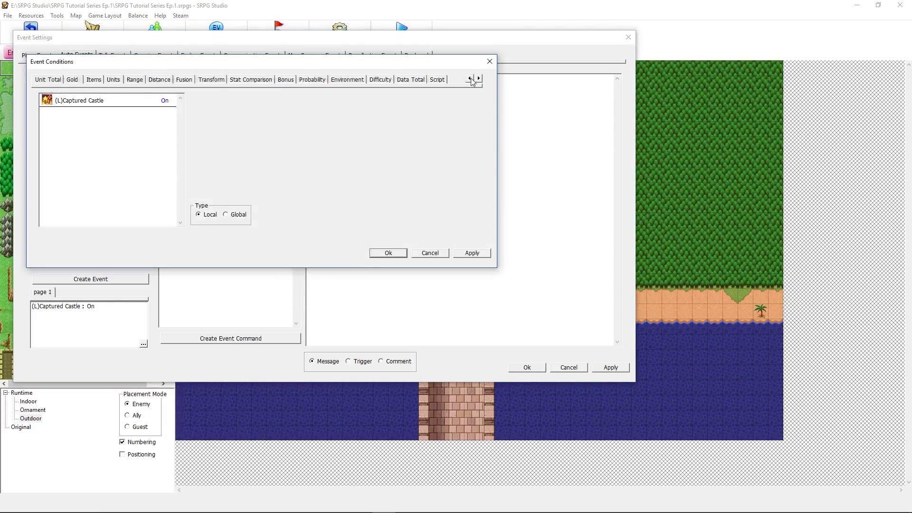
{"action": "left_click", "coordinate": [470, 79]}
{"action": "left_click", "coordinate": [470, 79]}
{"action": "left_click", "coordinate": [470, 78]}
{"action": "left_click", "coordinate": [470, 79]}
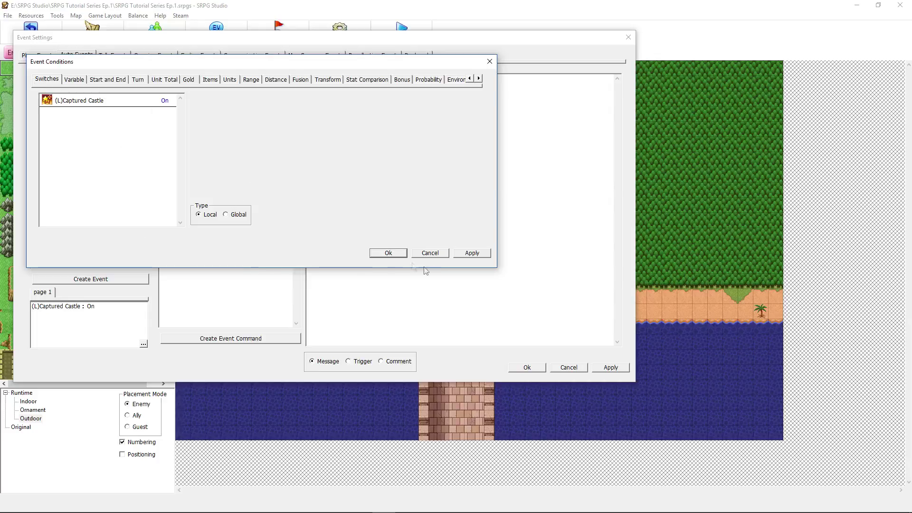
{"action": "left_click", "coordinate": [434, 255]}
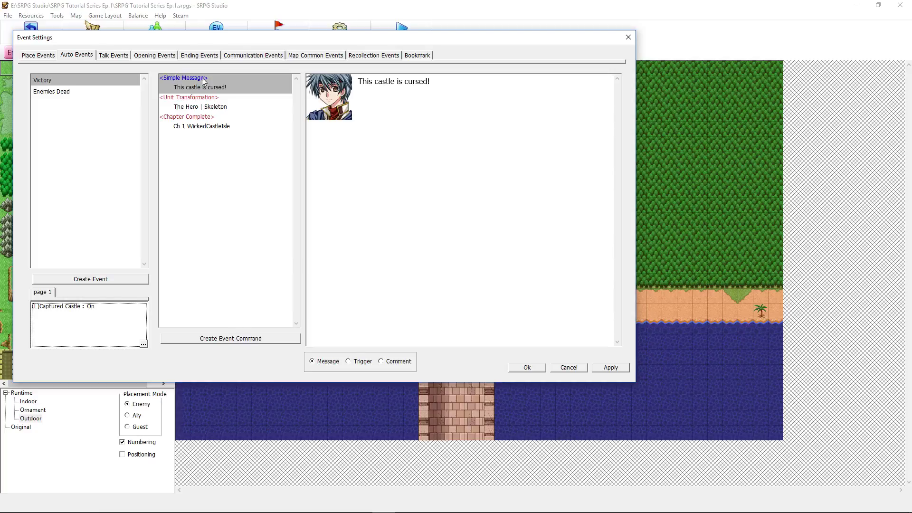
- Review and accept the Hero's "This castle is cursed!" message
{"action": "left_click", "coordinate": [228, 342]}
{"action": "left_click", "coordinate": [456, 59]}
{"action": "double_click", "coordinate": [199, 87]}
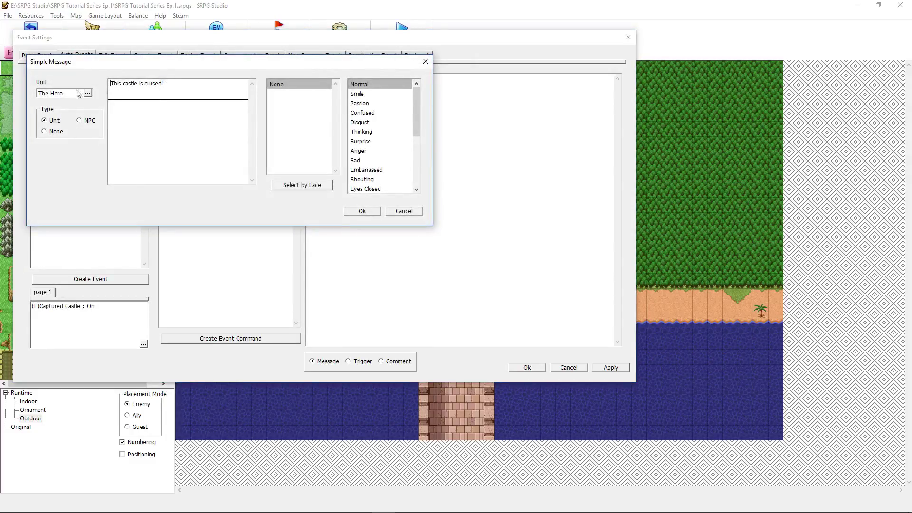
{"action": "key", "text": "ctrl+a"}
{"action": "left_click", "coordinate": [192, 83]}
{"action": "scroll", "coordinate": [393, 104], "scroll_direction": "down", "scroll_amount": 4}
{"action": "scroll", "coordinate": [394, 104], "scroll_direction": "up", "scroll_amount": 4}
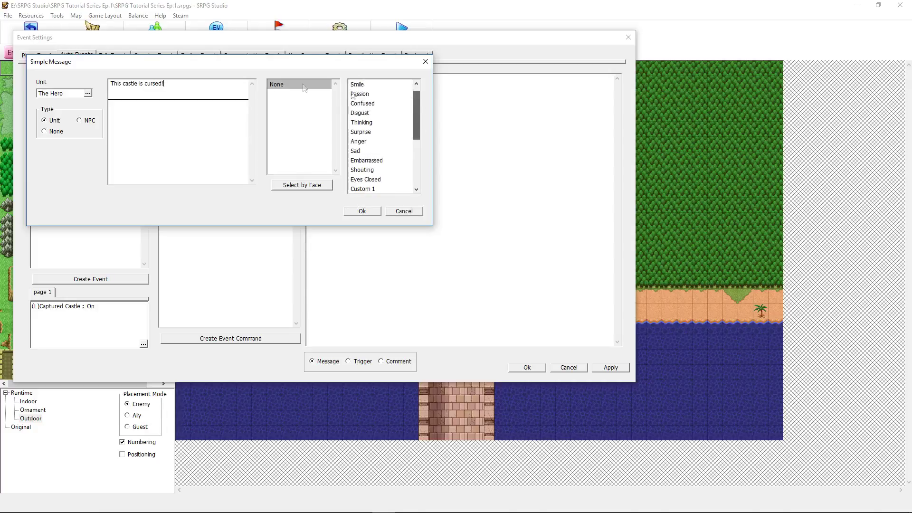
{"action": "left_click", "coordinate": [361, 211]}
- Set the Skeleton transformation type to Execute and confirm the Chapter Complete settings
{"action": "double_click", "coordinate": [209, 107]}
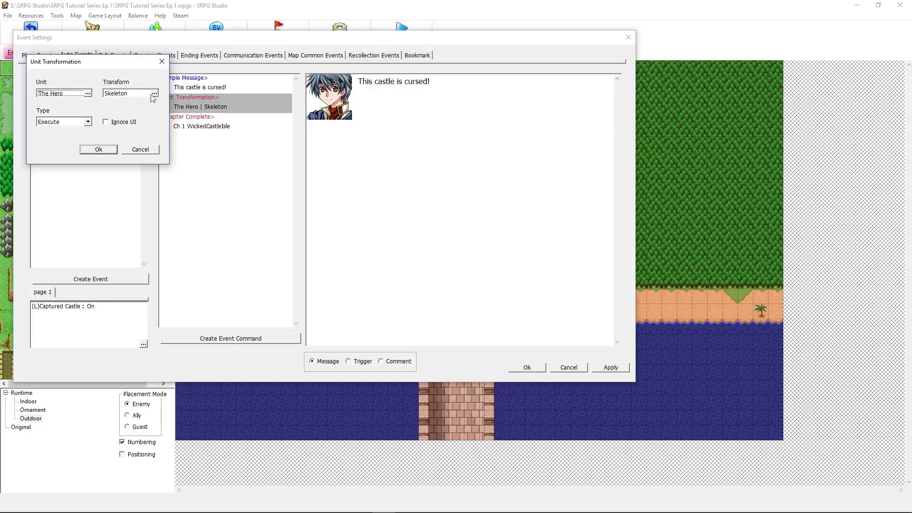
{"action": "left_click", "coordinate": [62, 121]}
{"action": "left_click", "coordinate": [57, 131]}
{"action": "key", "text": "Return"}
{"action": "left_click", "coordinate": [231, 128]}
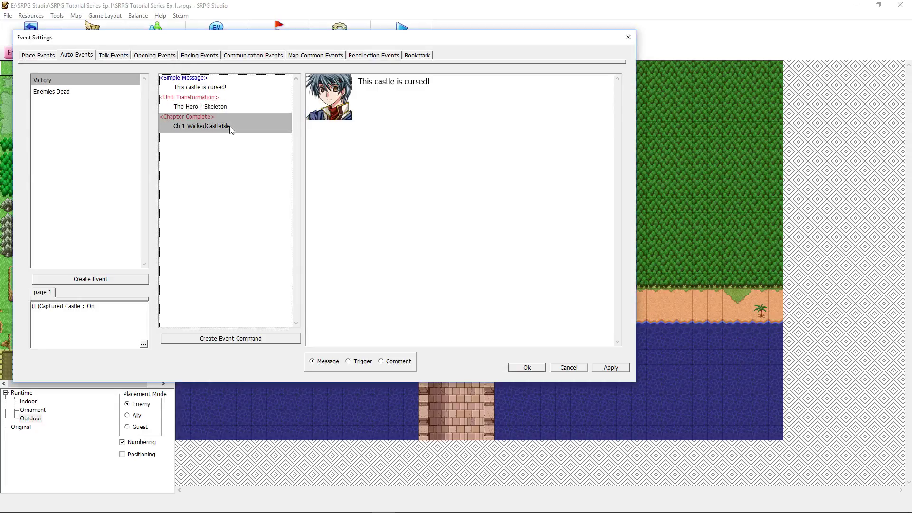
{"action": "double_click", "coordinate": [232, 127]}
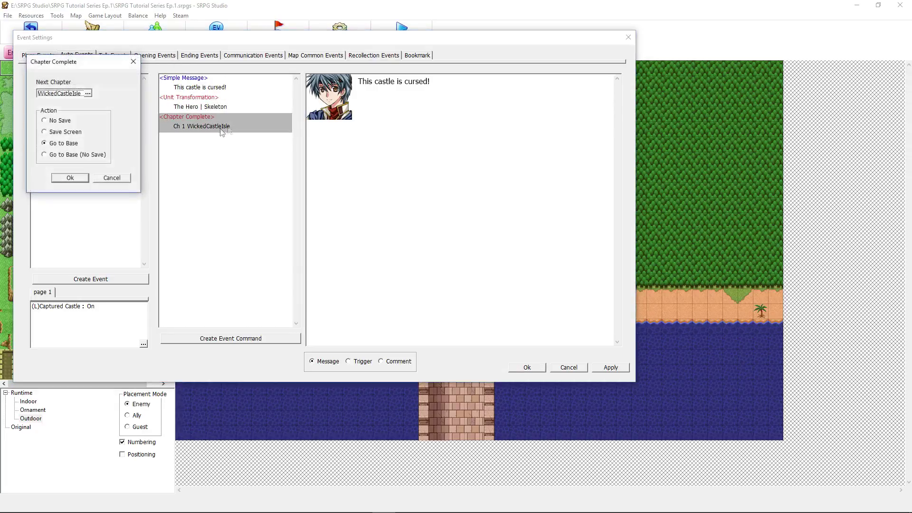
{"action": "left_click", "coordinate": [69, 178]}
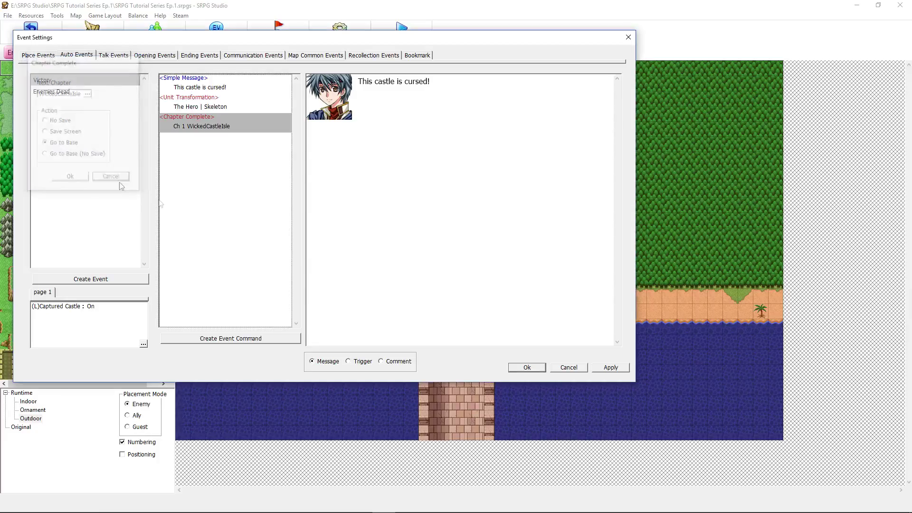
{"action": "left_click", "coordinate": [220, 340]}
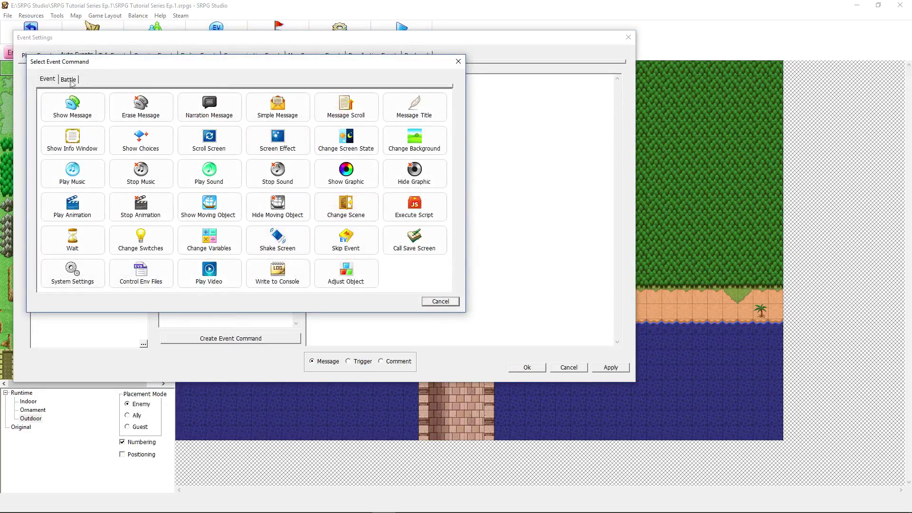
{"action": "left_click", "coordinate": [69, 79]}
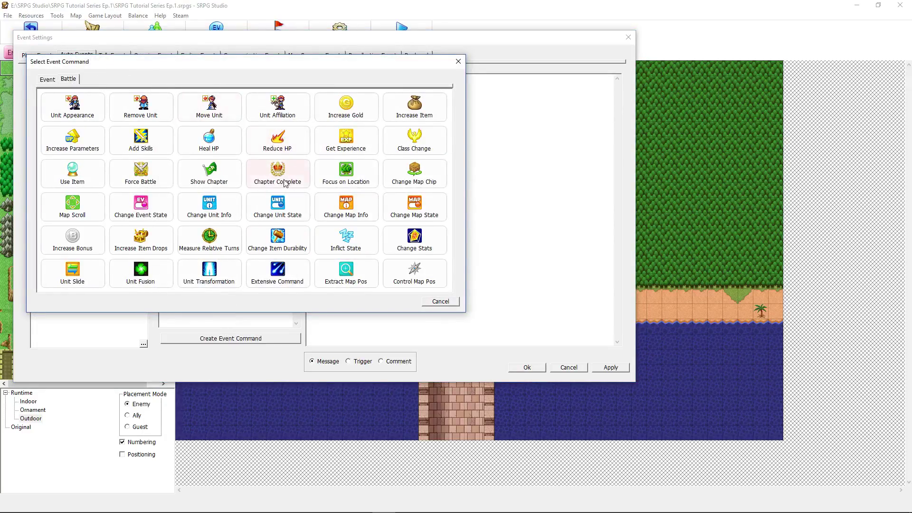
{"action": "left_click", "coordinate": [441, 301]}
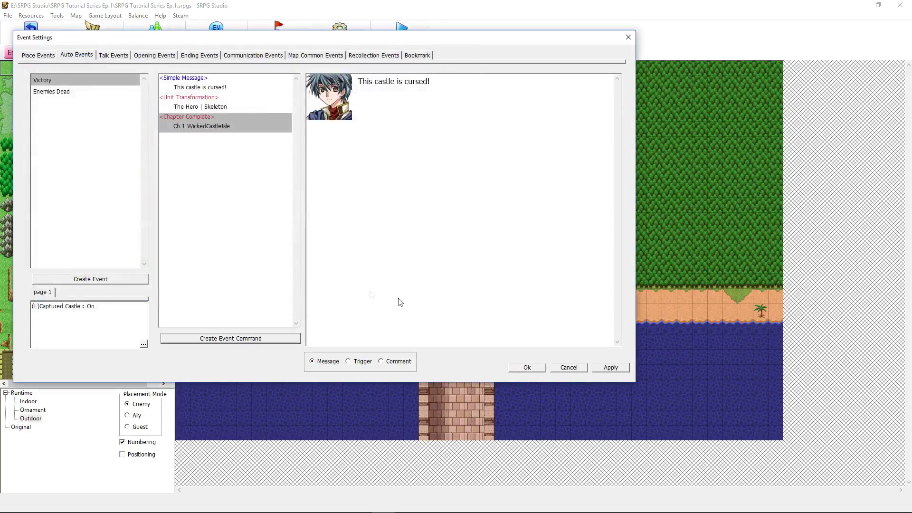
{"action": "double_click", "coordinate": [202, 123]}
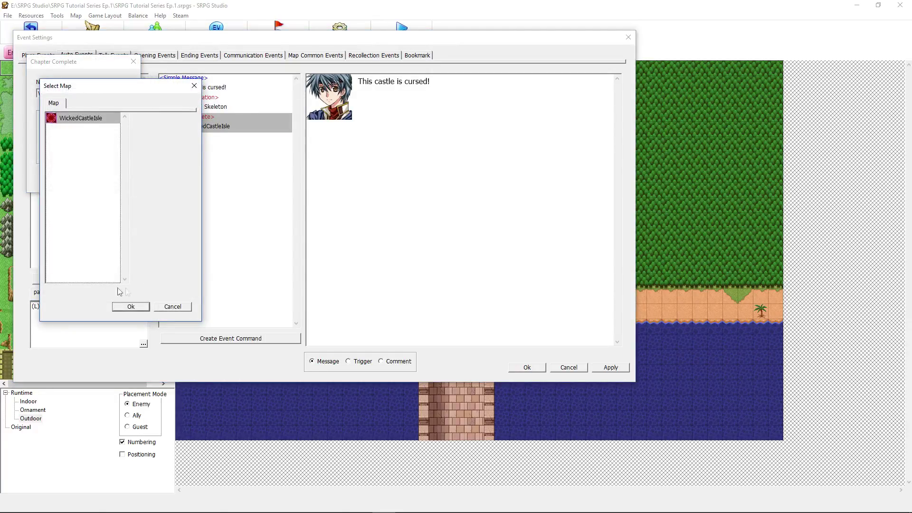
{"action": "left_click", "coordinate": [141, 308]}
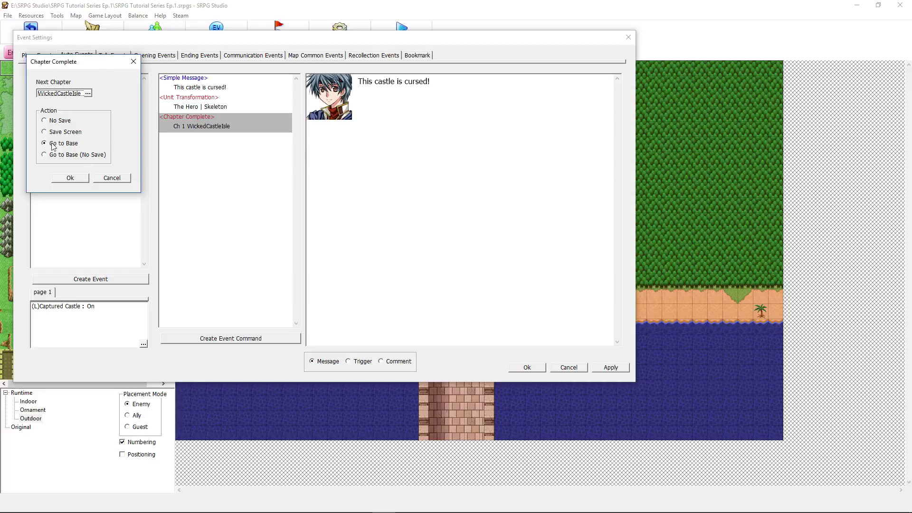
{"action": "left_click", "coordinate": [70, 177]}
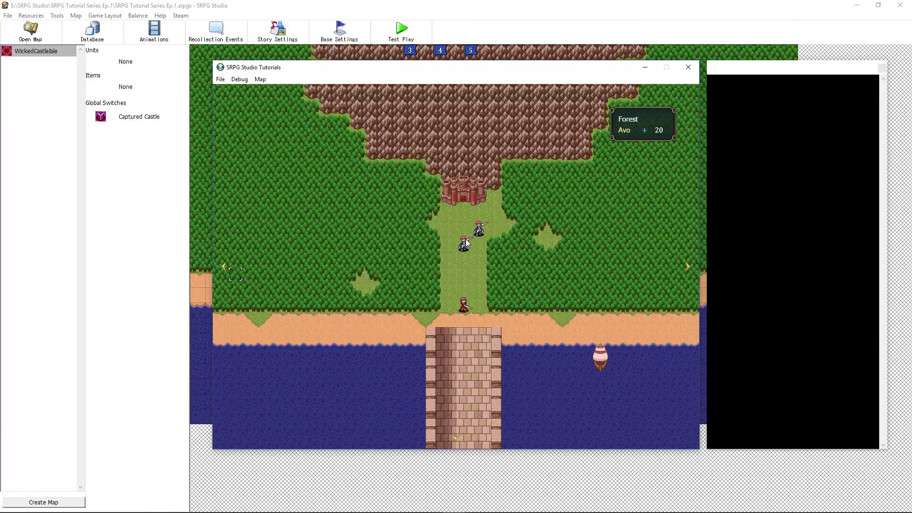
- Move the hero onto the castle, dismiss the cursed message, and save to slot 1
{"action": "left_click", "coordinate": [463, 244]}
{"action": "left_click", "coordinate": [463, 195]}
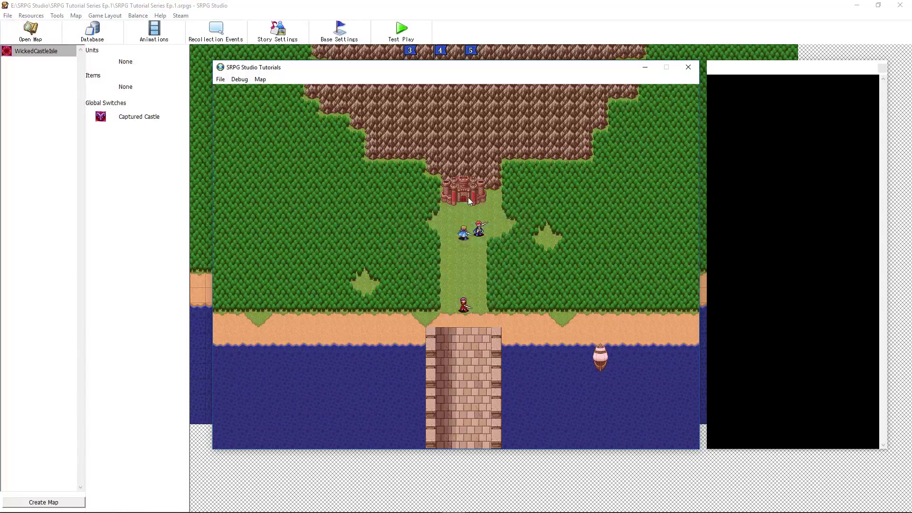
{"action": "left_click", "coordinate": [513, 220]}
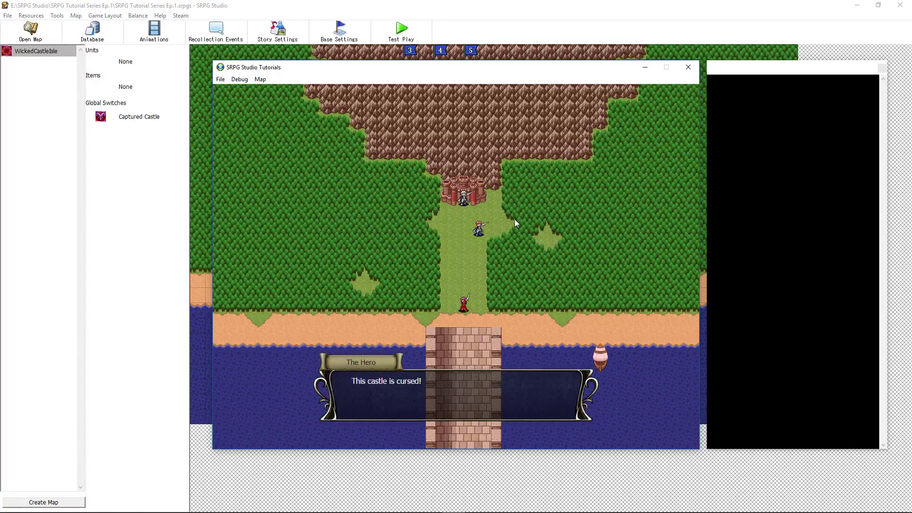
{"action": "left_click", "coordinate": [364, 392]}
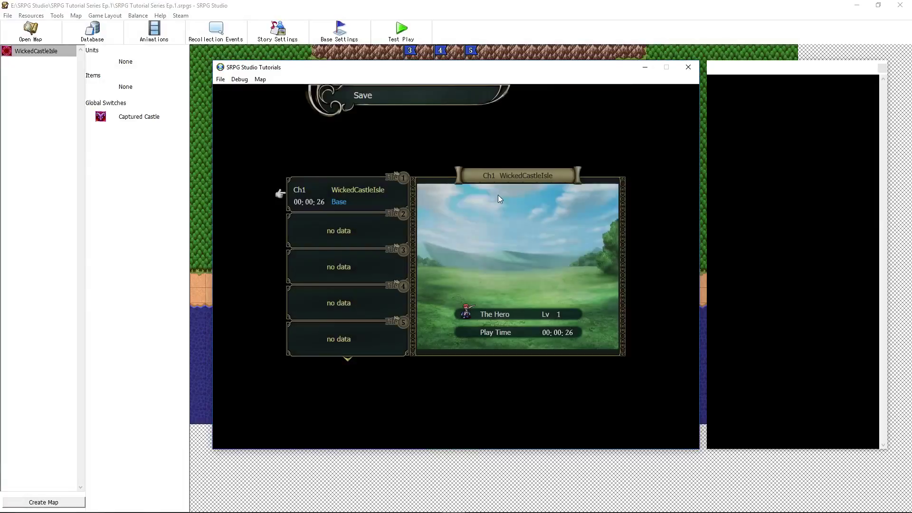
{"action": "left_click", "coordinate": [356, 204]}
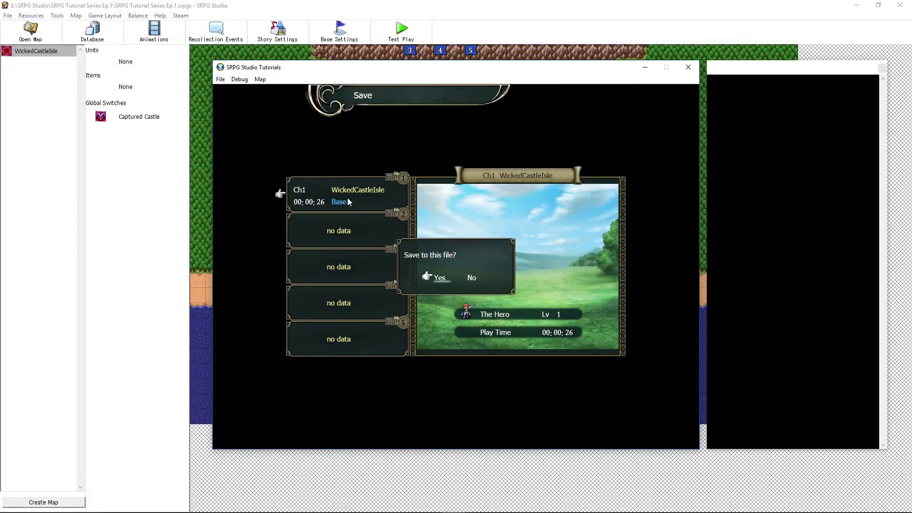
{"action": "left_click", "coordinate": [440, 278]}
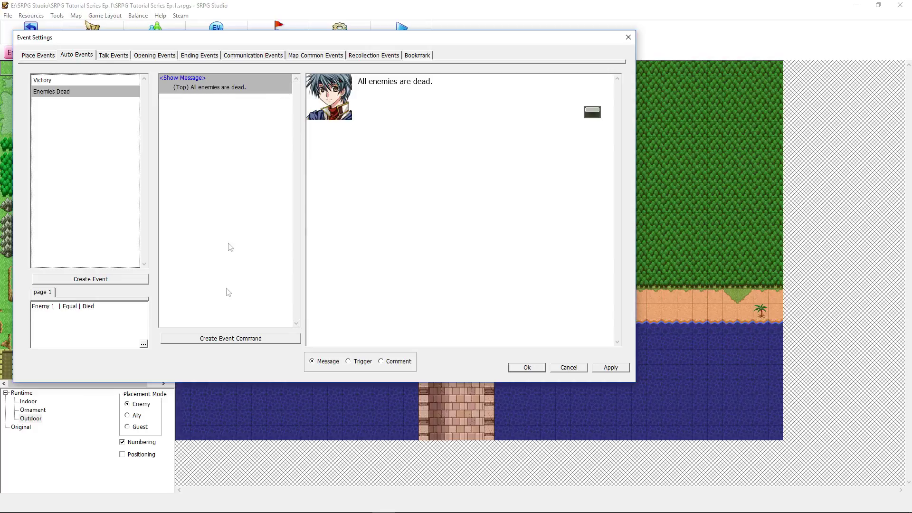
- Add a Chapter Complete command to Enemies Dead with WickedCastleIsle as the next map
{"action": "left_click", "coordinate": [230, 338]}
{"action": "left_click", "coordinate": [437, 299]}
{"action": "left_click", "coordinate": [257, 340]}
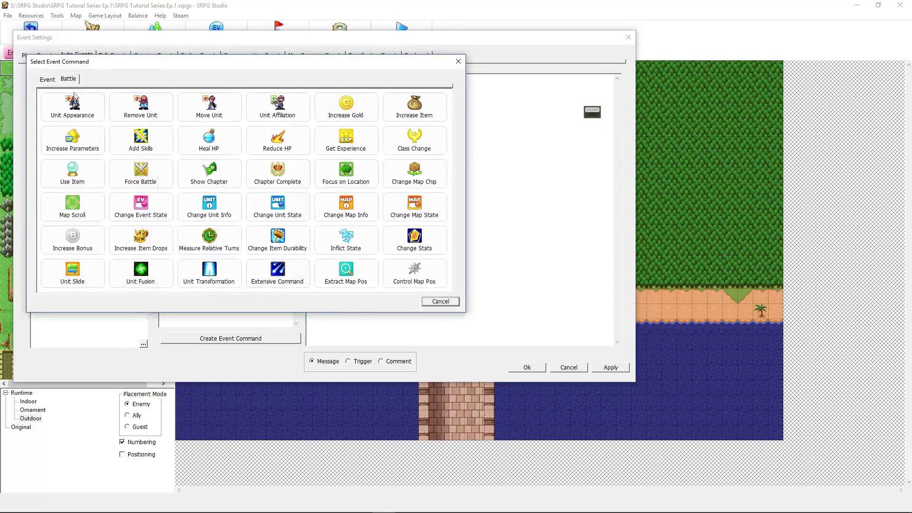
{"action": "left_click", "coordinate": [278, 174]}
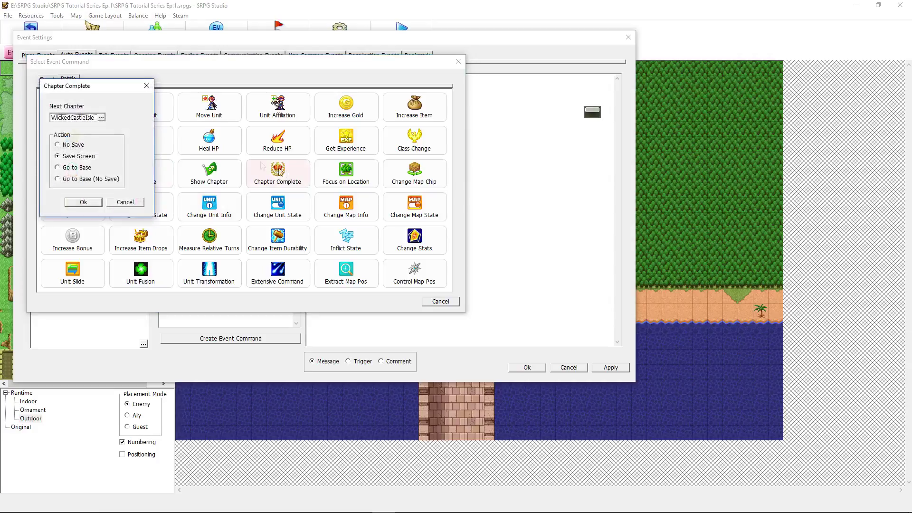
{"action": "left_click", "coordinate": [101, 118]}
{"action": "left_click", "coordinate": [144, 330]}
{"action": "left_click", "coordinate": [66, 166]}
{"action": "left_click", "coordinate": [78, 201]}
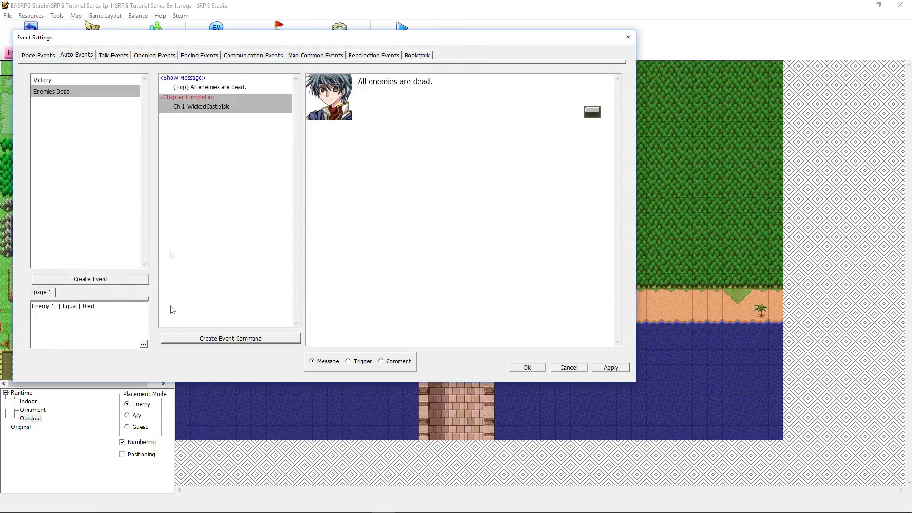
- Check the Victory and Enemies Dead events, save the event settings, and return to the top screen
{"action": "left_click", "coordinate": [66, 80]}
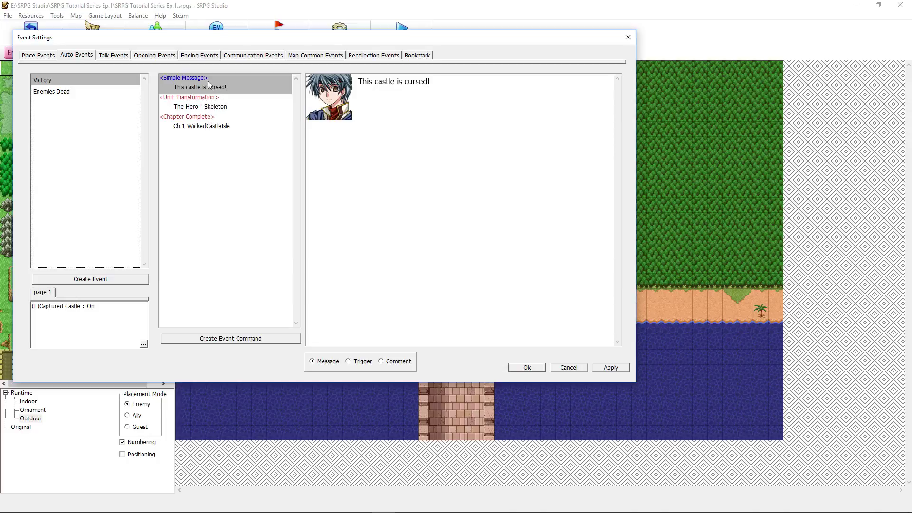
{"action": "left_click", "coordinate": [80, 93]}
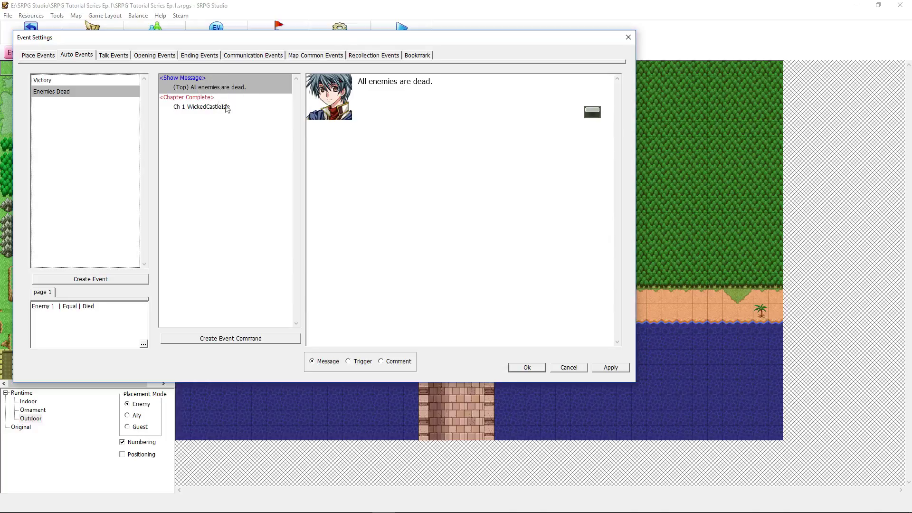
{"action": "left_click", "coordinate": [526, 368]}
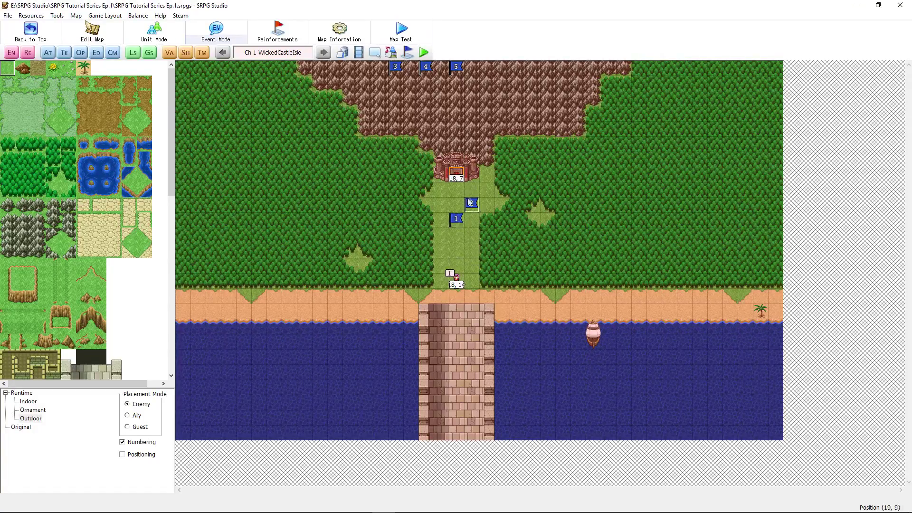
{"action": "left_click", "coordinate": [31, 33]}
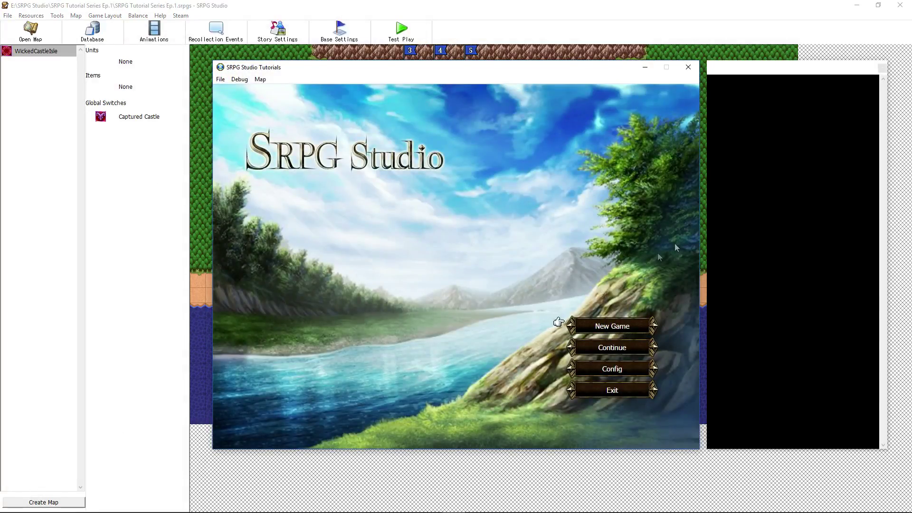
- Start a new game, attack Jafar with the Hero's Short Sword, and dismiss the message
{"action": "left_click", "coordinate": [617, 327]}
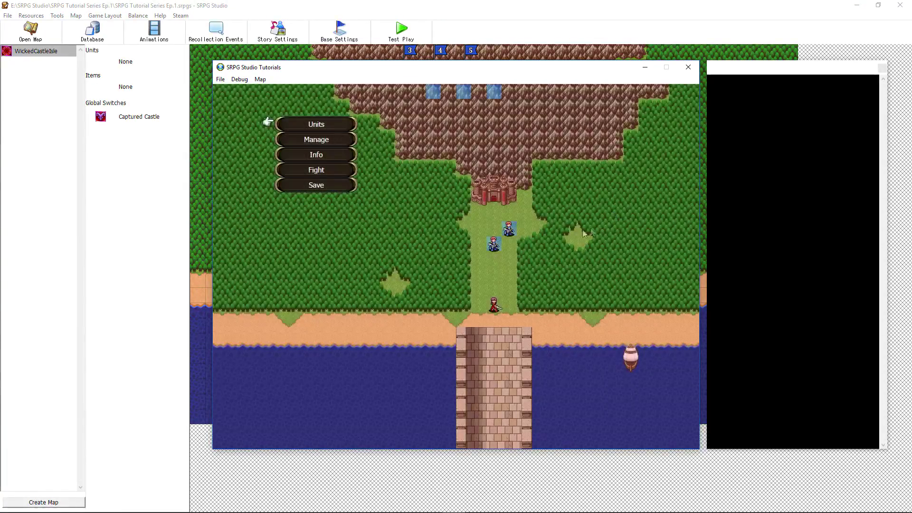
{"action": "left_click", "coordinate": [328, 170]}
{"action": "left_click", "coordinate": [439, 278]}
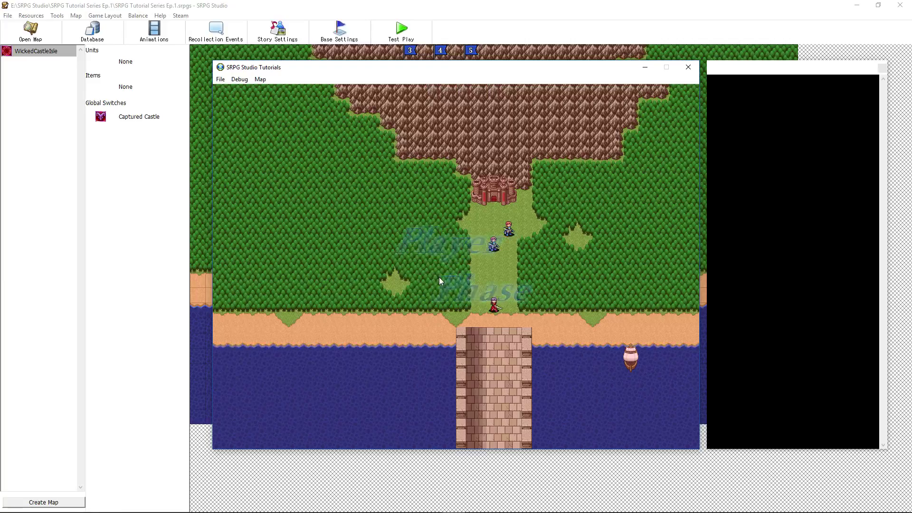
{"action": "left_click", "coordinate": [463, 243]}
{"action": "left_click", "coordinate": [464, 289]}
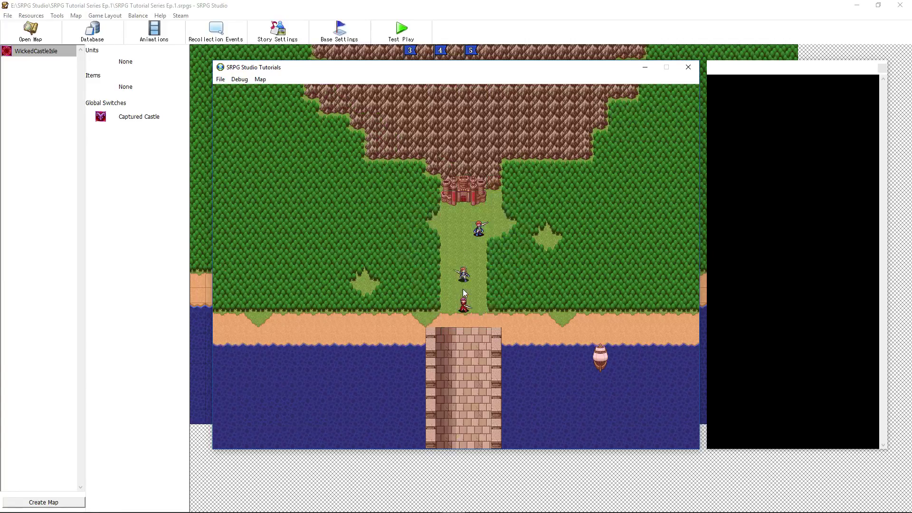
{"action": "left_click", "coordinate": [507, 311]}
{"action": "left_click", "coordinate": [510, 196]}
{"action": "left_click", "coordinate": [468, 285]}
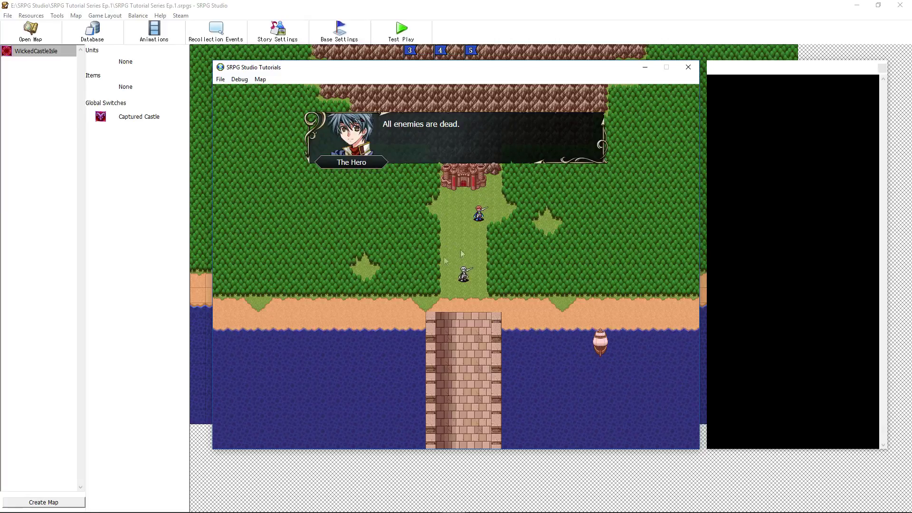
{"action": "left_click", "coordinate": [494, 230]}
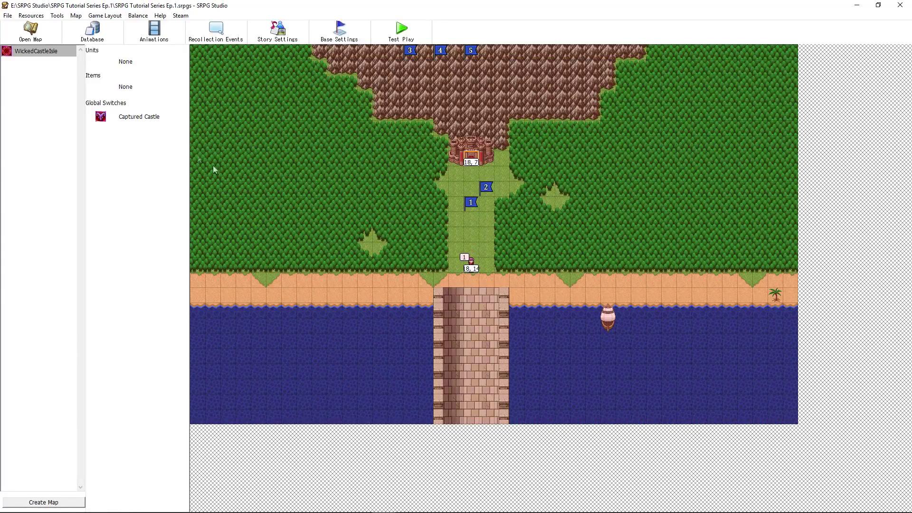
- Open the Enemies Dead auto event's trigger condition on the WickedCastleIsle map
{"action": "left_click", "coordinate": [40, 35]}
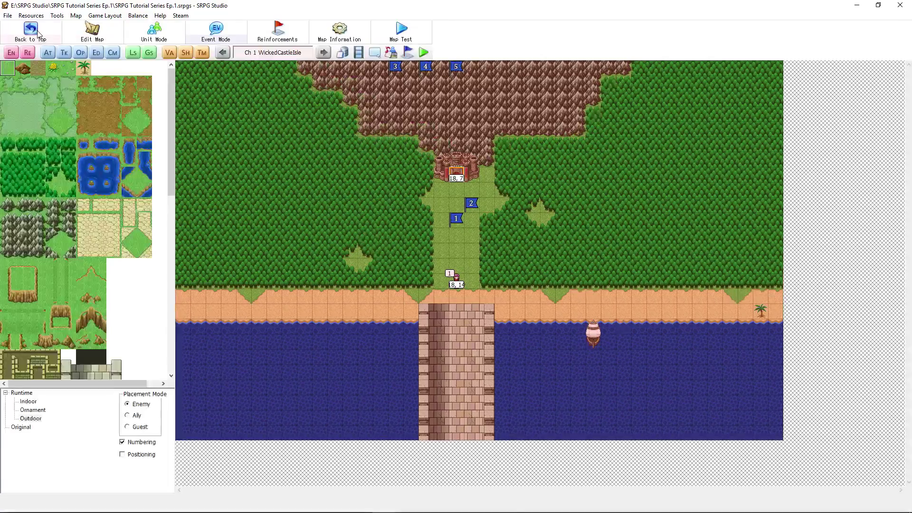
{"action": "left_click", "coordinate": [49, 55]}
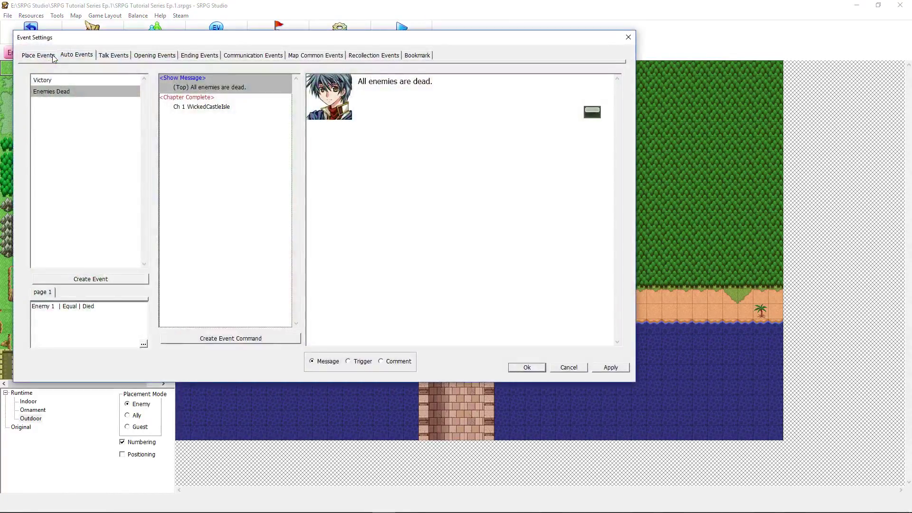
{"action": "left_click", "coordinate": [64, 92]}
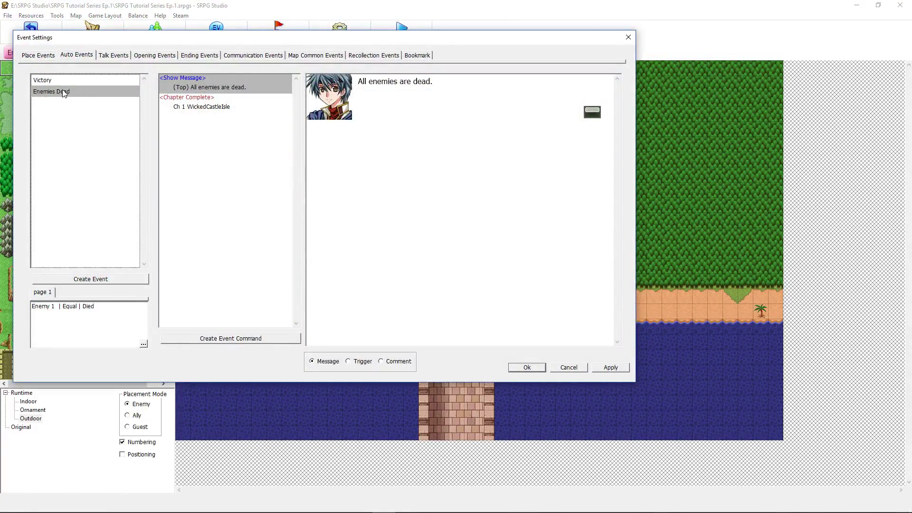
{"action": "double_click", "coordinate": [70, 309]}
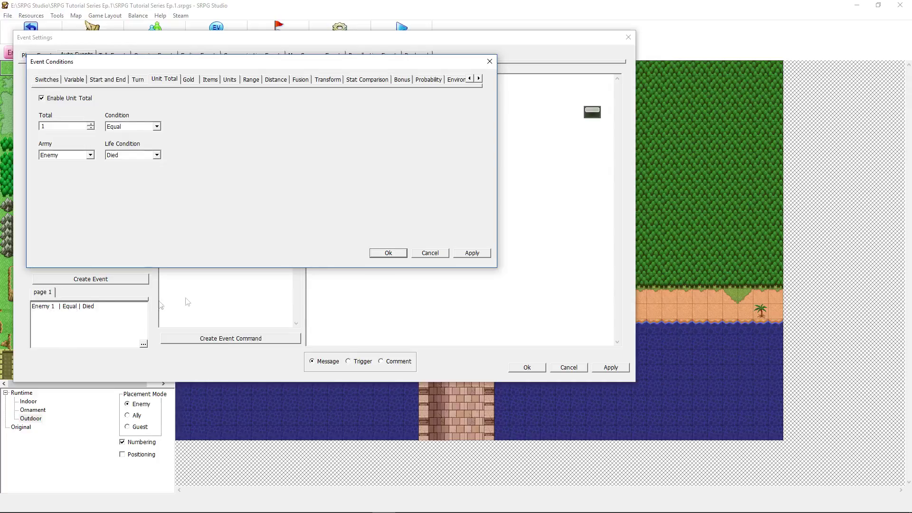
{"action": "left_click_drag", "start_coordinate": [268, 65], "coordinate": [254, 100]}
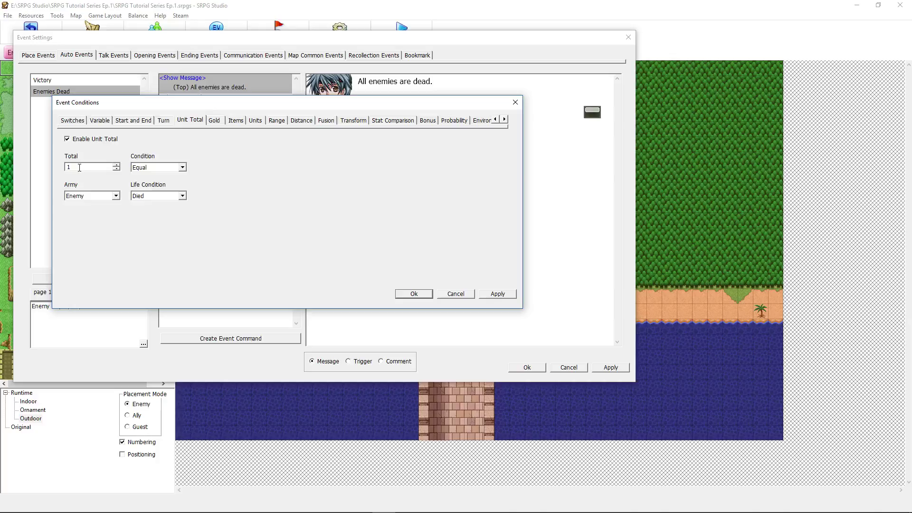
- Review the Condition and Army choices, keeping Equal and Enemy
{"action": "key", "text": "Tab"}
{"action": "key", "text": "alt+Down"}
{"action": "key", "text": "Return"}
{"action": "double_click", "coordinate": [175, 170]}
{"action": "left_click", "coordinate": [176, 170]}
{"action": "left_click", "coordinate": [166, 174]}
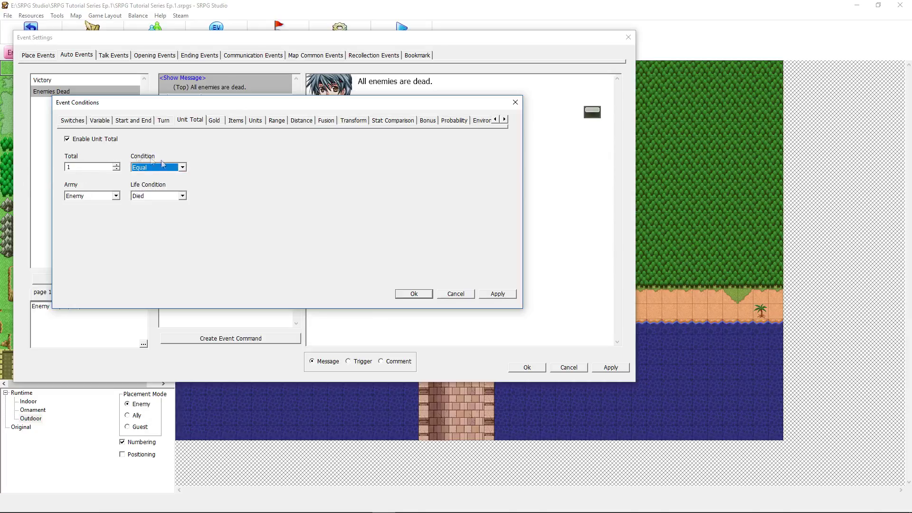
{"action": "left_click", "coordinate": [115, 196]}
{"action": "left_click", "coordinate": [149, 198]}
{"action": "left_click", "coordinate": [174, 197]}
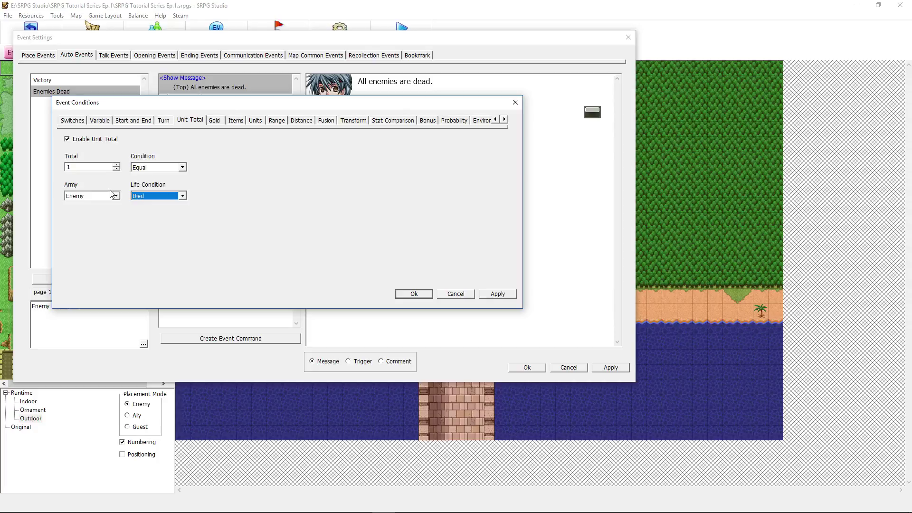
- Set the enemy Total to 0 with Life Condition Alive and confirm
{"action": "left_click", "coordinate": [88, 167]}
{"action": "left_click", "coordinate": [171, 195]}
{"action": "left_click", "coordinate": [169, 209]}
{"action": "left_click", "coordinate": [420, 296]}
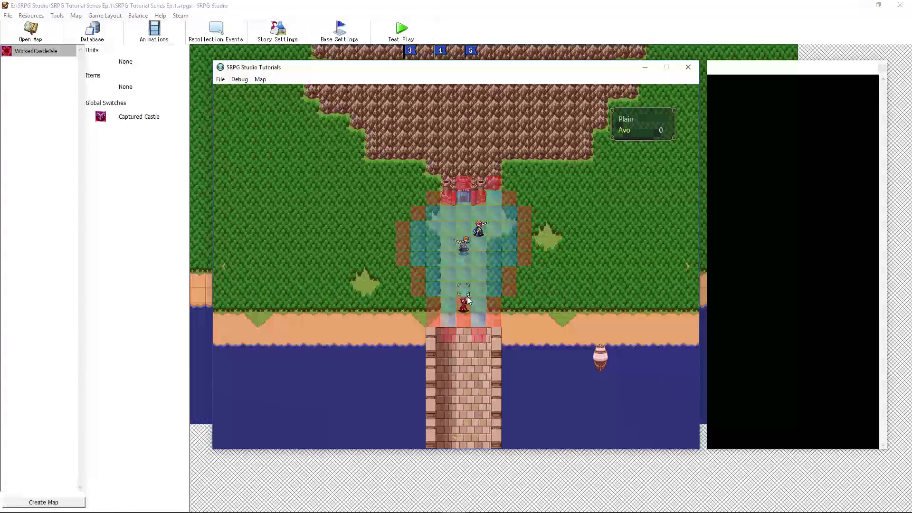
- Move the Hero beside Jafar and attack him with the Short Sword
{"action": "left_click", "coordinate": [463, 289]}
{"action": "left_click", "coordinate": [513, 309]}
{"action": "left_click", "coordinate": [507, 198]}
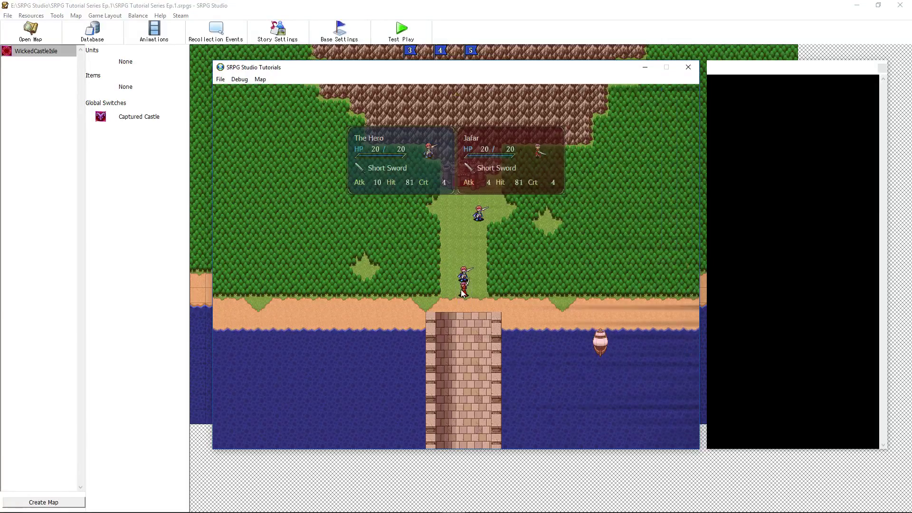
{"action": "left_click", "coordinate": [460, 289]}
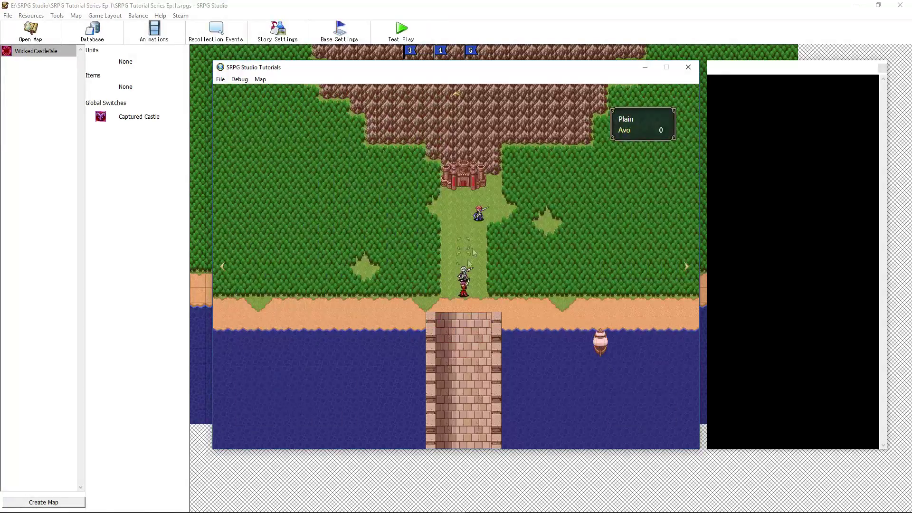
- Move the red-haired unit beside the Hero and attack with the Short Sword
{"action": "left_click", "coordinate": [479, 214]}
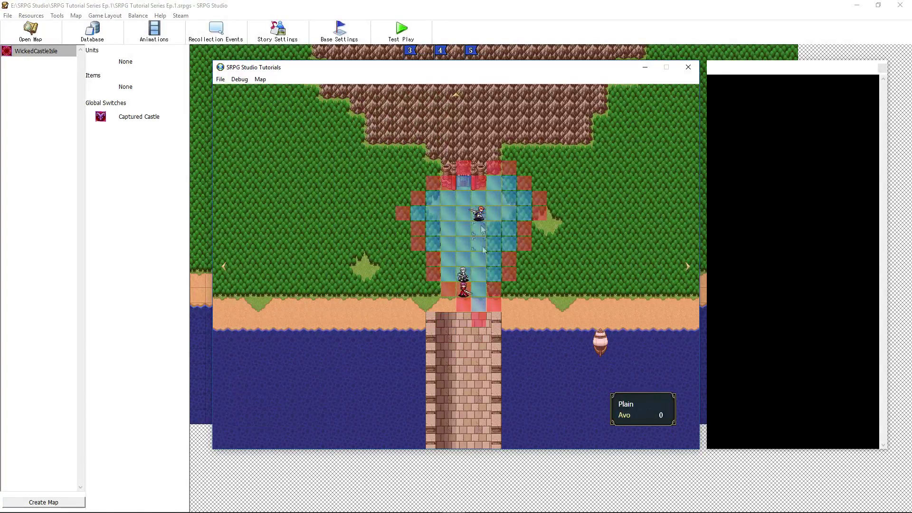
{"action": "left_click", "coordinate": [478, 288]}
{"action": "left_click", "coordinate": [527, 309]}
{"action": "left_click", "coordinate": [383, 339]}
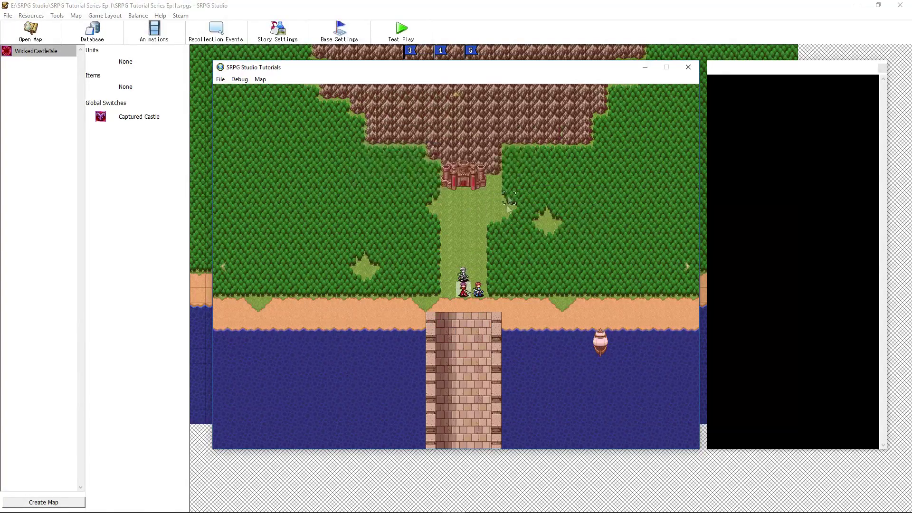
{"action": "left_click", "coordinate": [383, 340]}
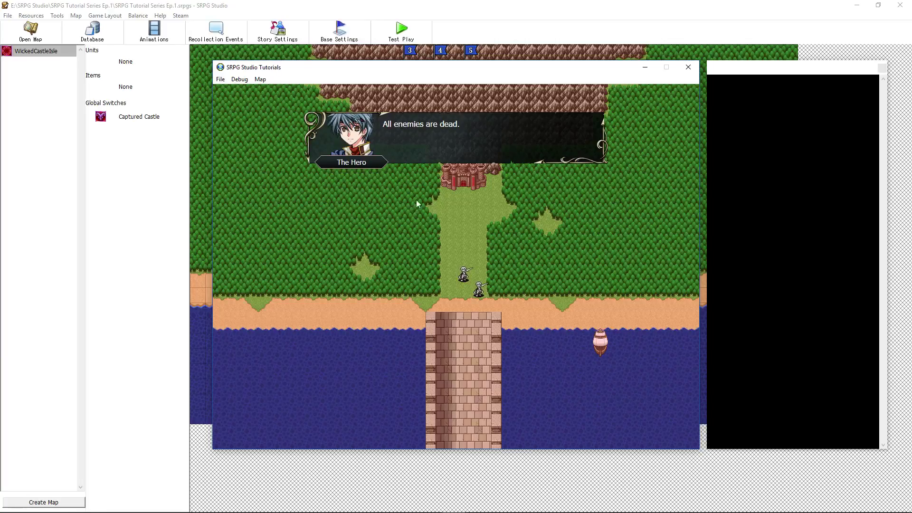
- Dismiss the 'All enemies are dead.' message, save to File 1, then close the test play at base
{"action": "left_click", "coordinate": [462, 220]}
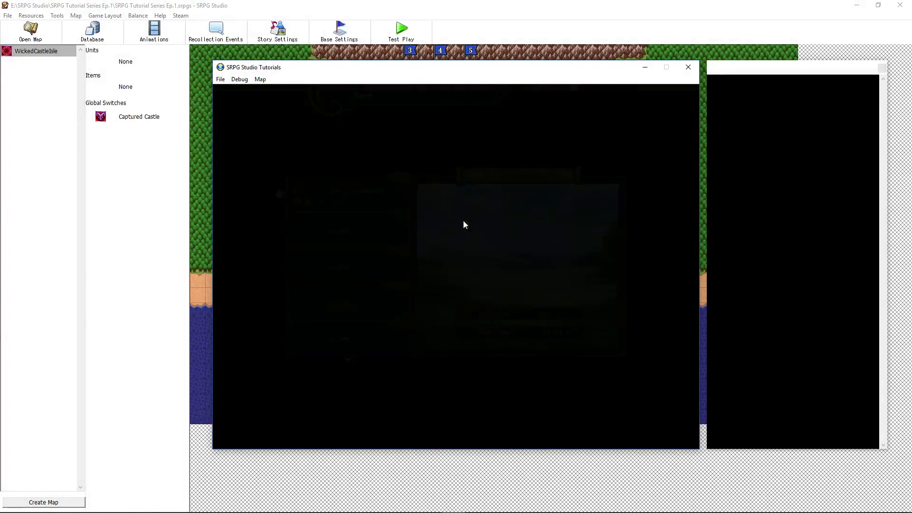
{"action": "left_click", "coordinate": [357, 192]}
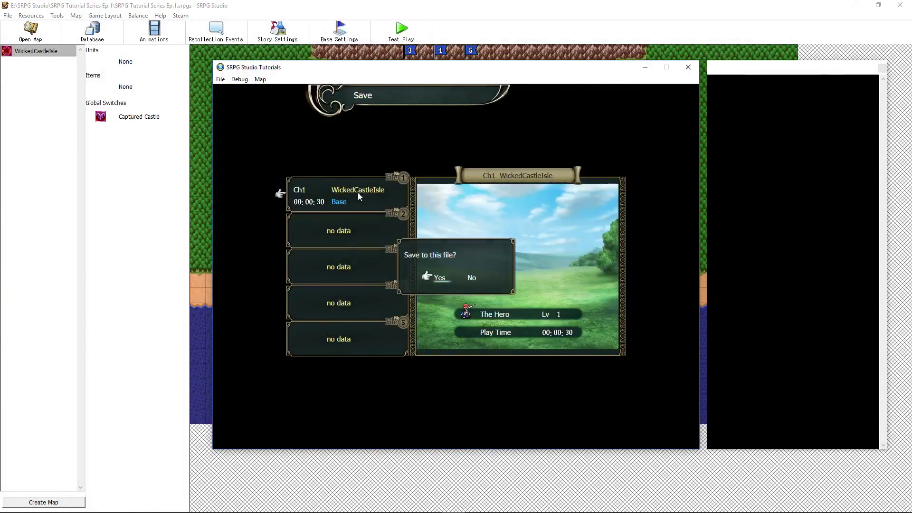
{"action": "left_click", "coordinate": [442, 279]}
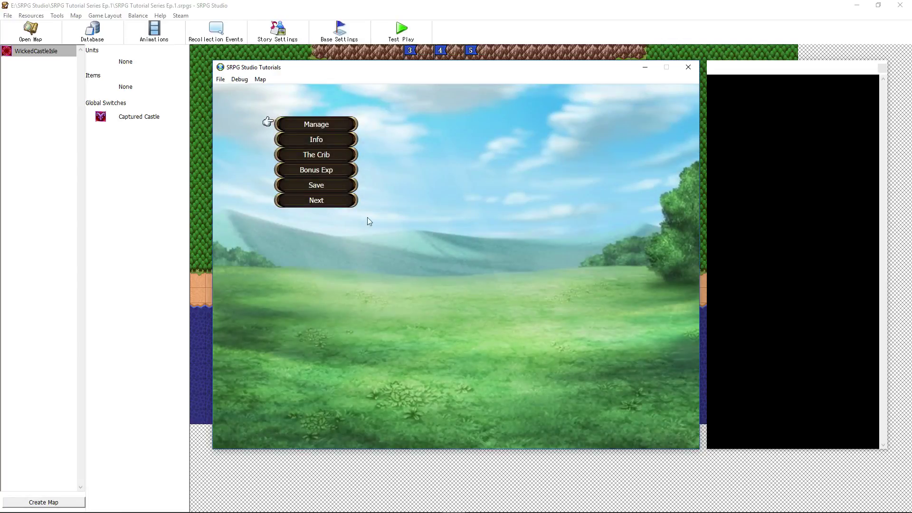
{"action": "key", "text": "Up"}
{"action": "left_click", "coordinate": [323, 200]}
- Reopen the Ch 1 WickedCastleIsle map in the map editor
{"action": "left_click", "coordinate": [31, 33]}
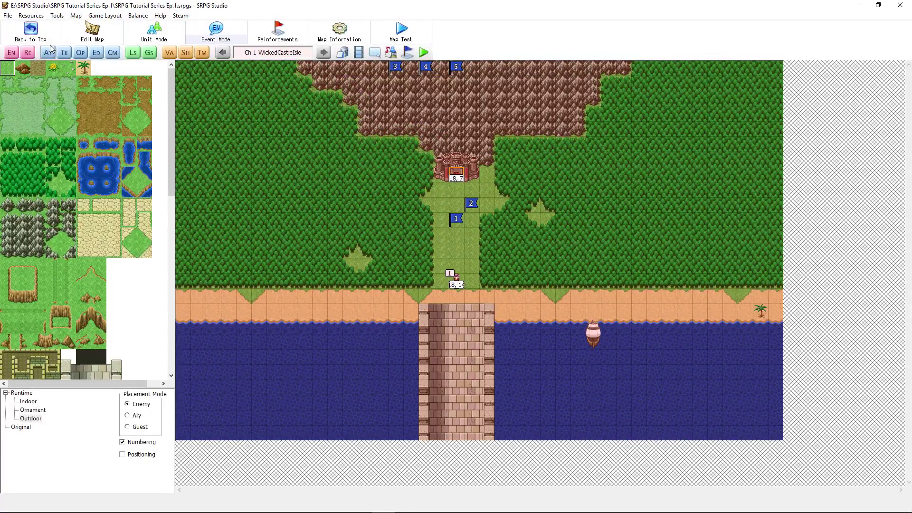